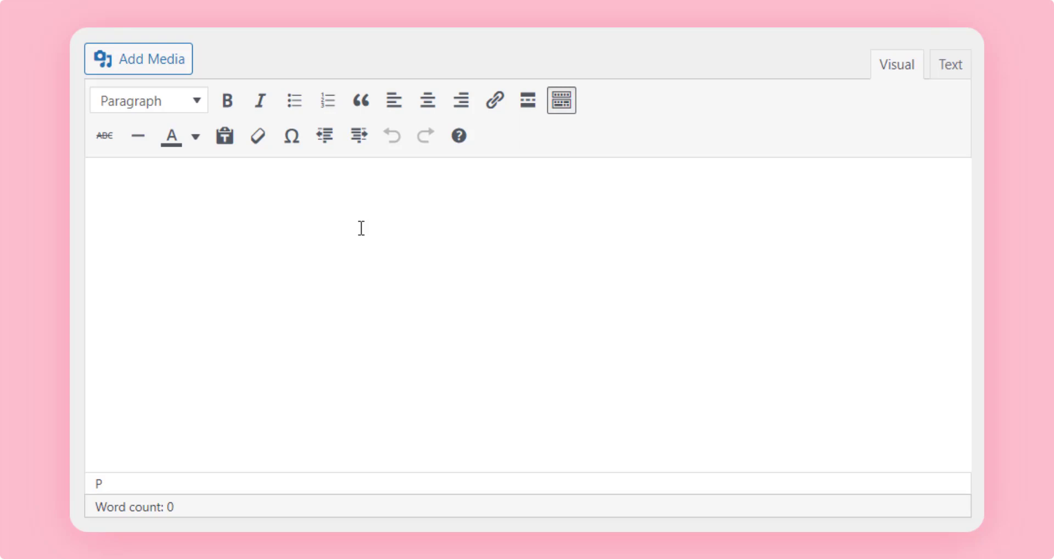
Step: Enter the text "Heading" in the empty editor and format it as Heading 1
text(Heading)
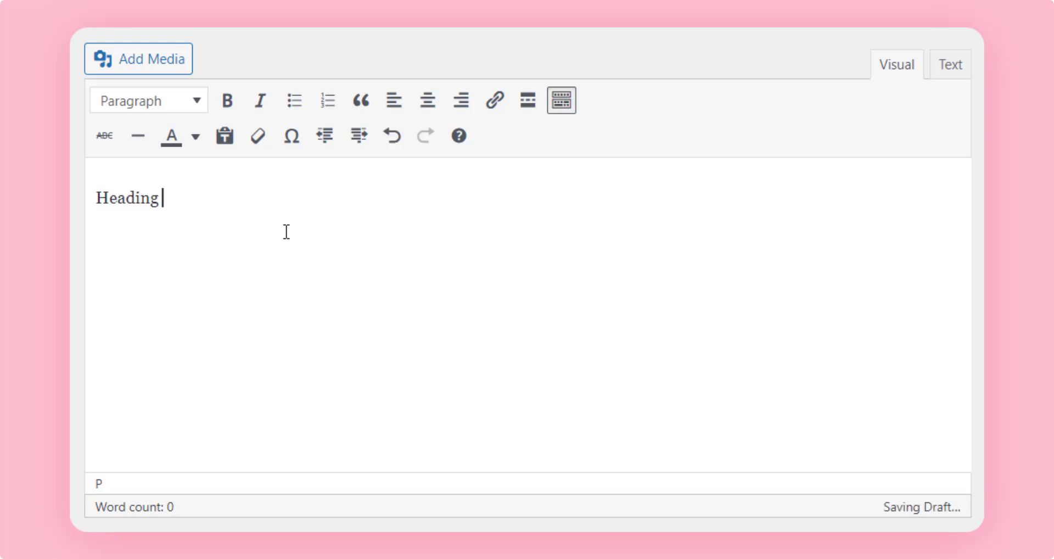
double_click(146, 202)
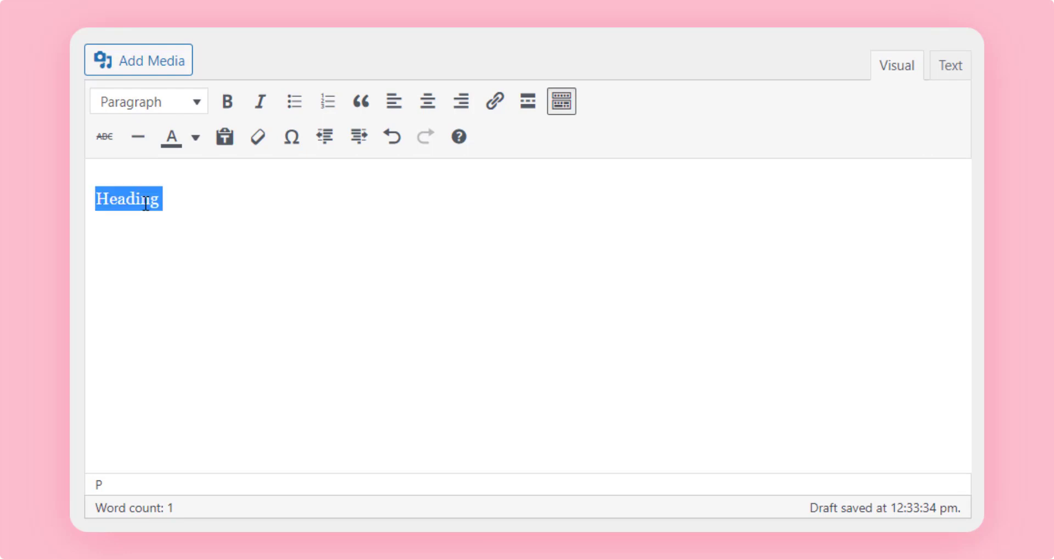
click(198, 107)
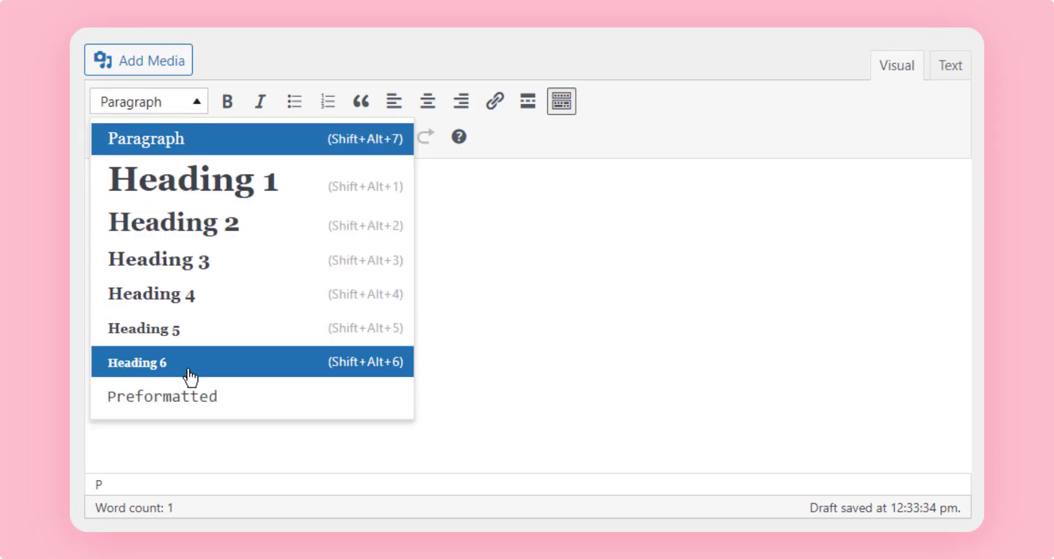
click(204, 187)
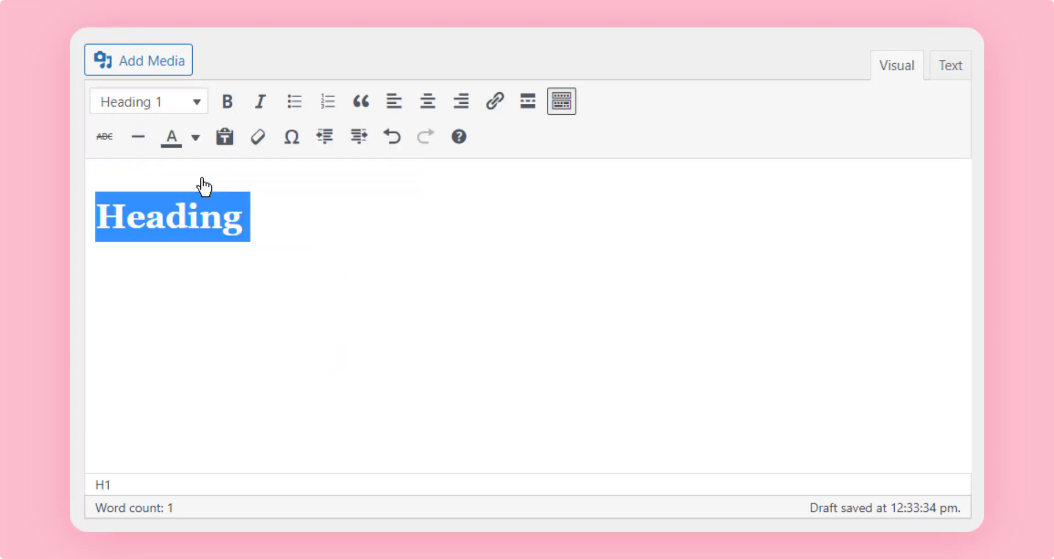
click(273, 233)
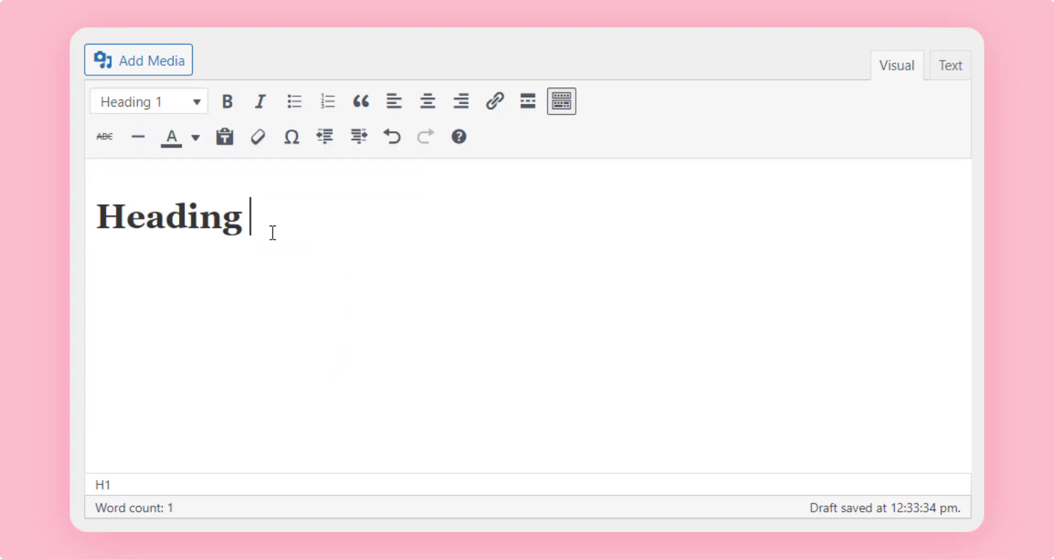
Step: Change the format of the "Heading" line back to Paragraph
double_click(202, 217)
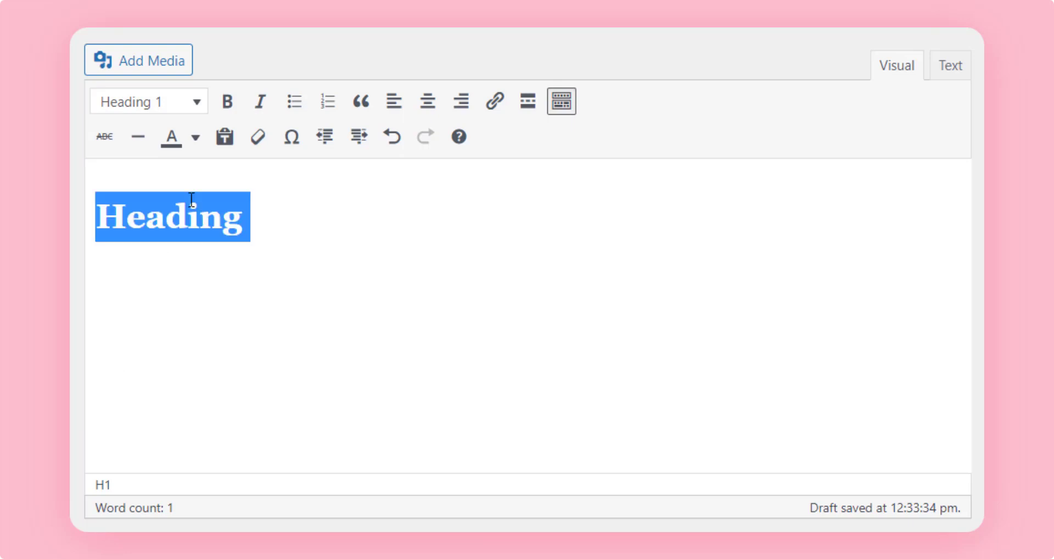
click(164, 106)
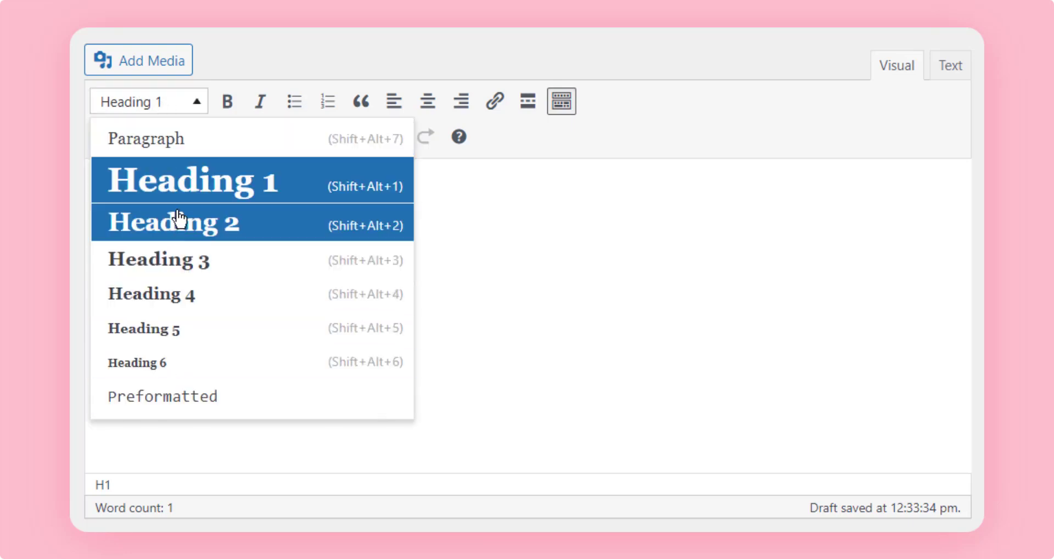
click(167, 143)
click(182, 219)
Step: Cycle the "Heading" line through the Heading 1, Heading 2, Heading 3 and Address formats, finishing on Heading 1
double_click(145, 203)
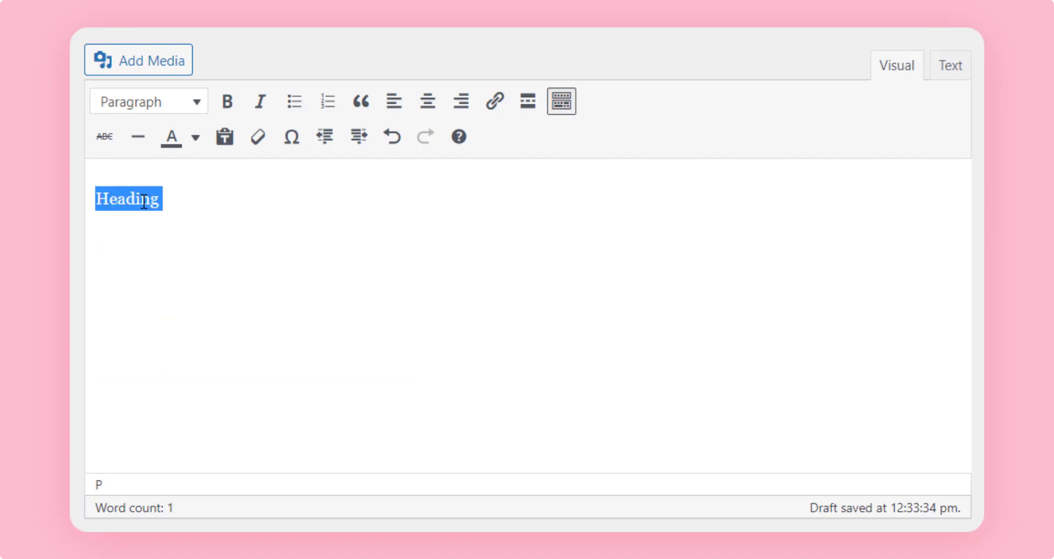
key(alt+shift+1)
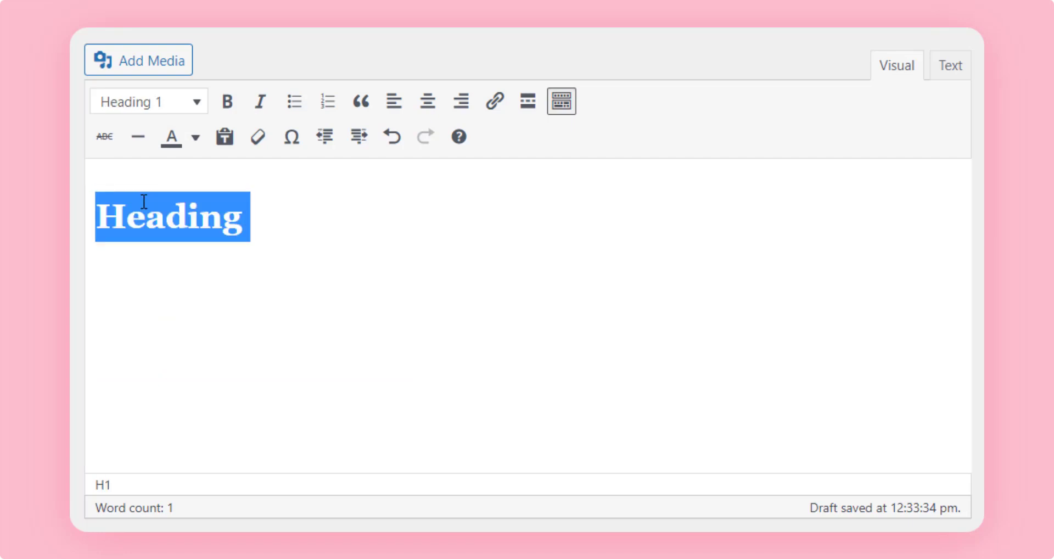
key(alt+shift+2)
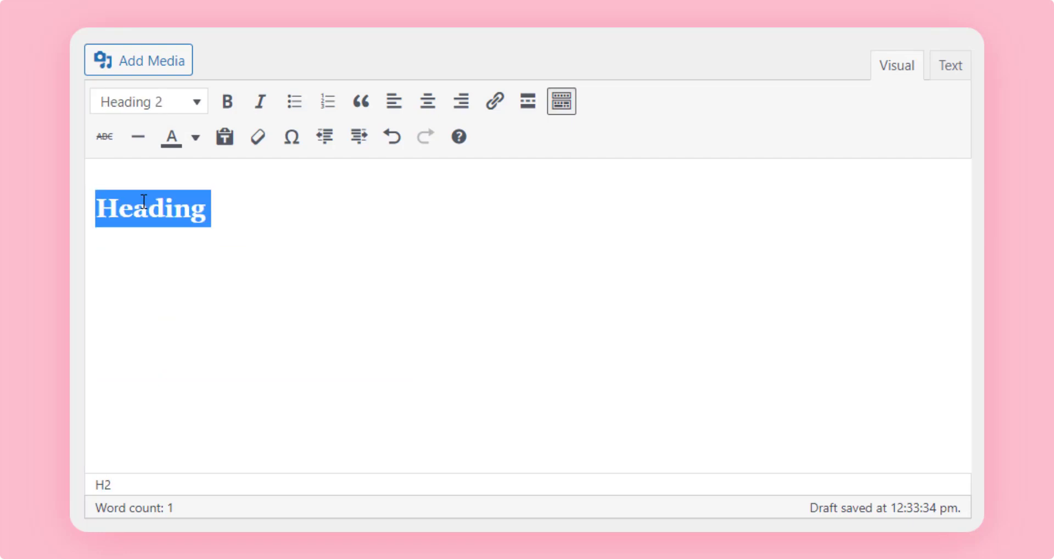
key(alt+shift+3)
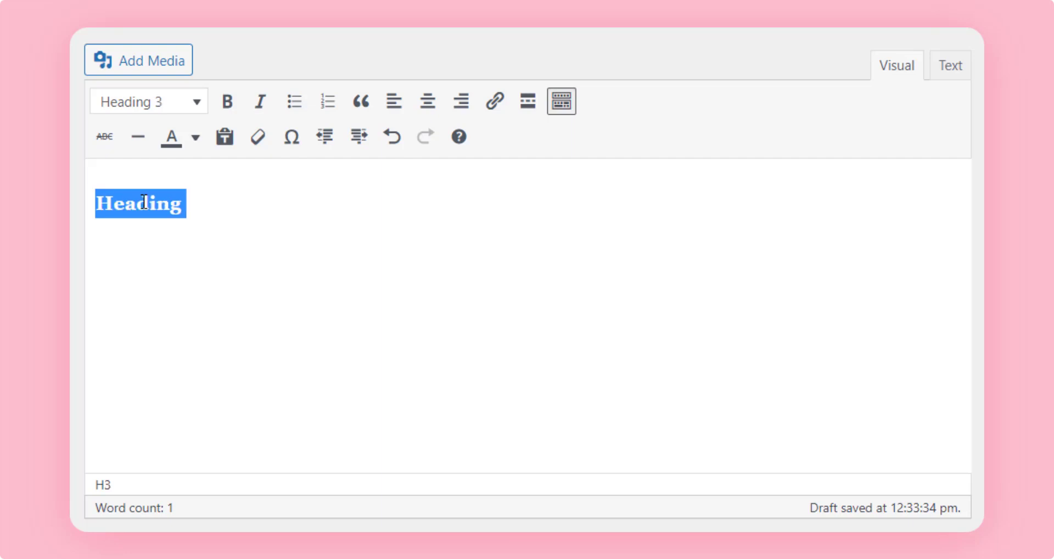
key(alt+shift+9)
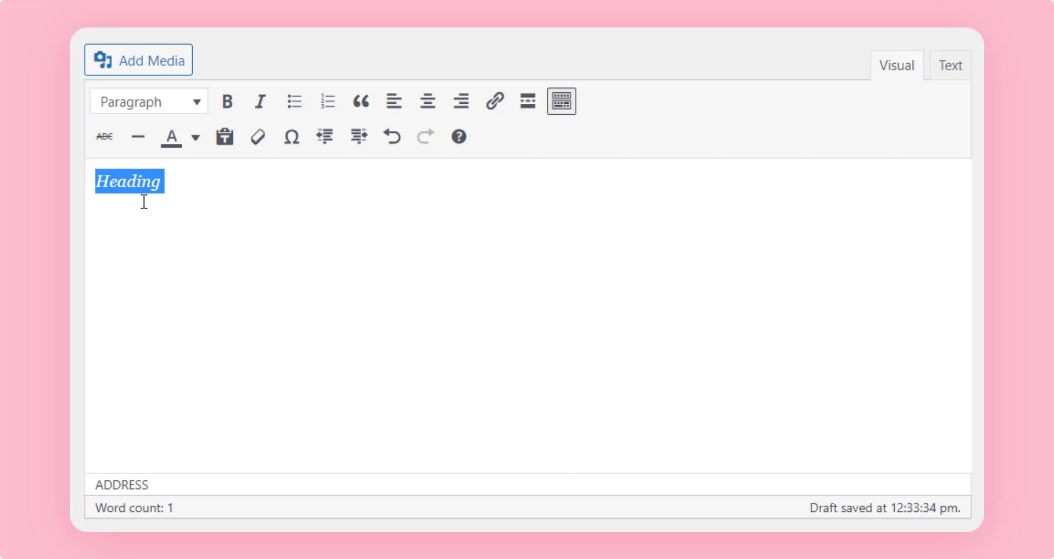
key(alt+shift+1)
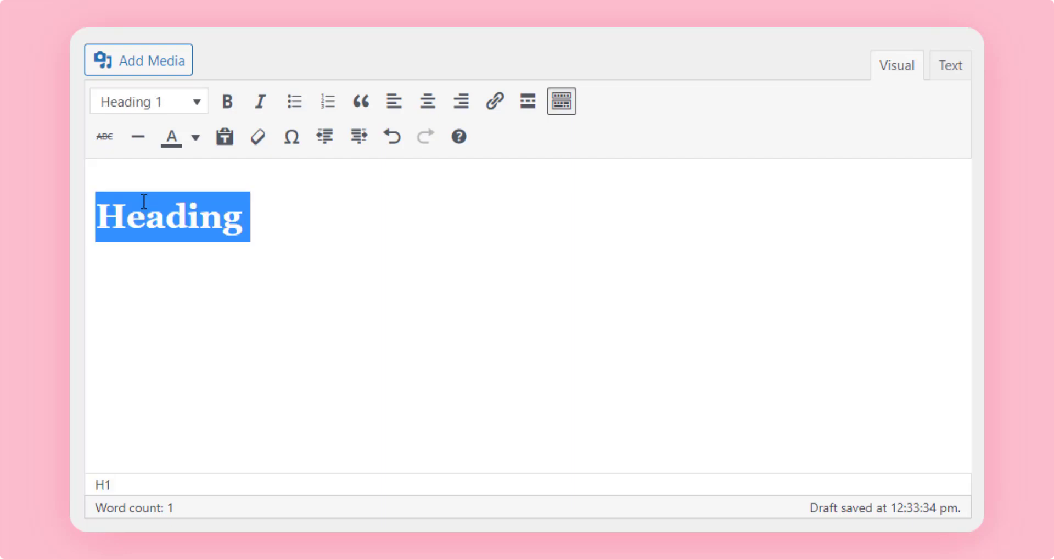
Step: Add two paragraphs below the heading, reading "Body copy" and "Link"
click(275, 224)
key(Return)
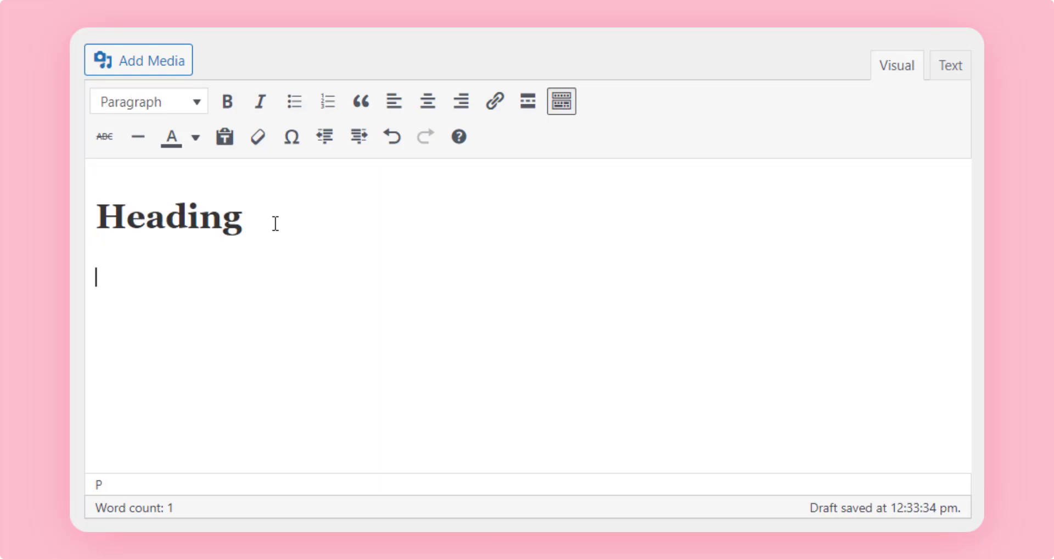
text(Body copy)
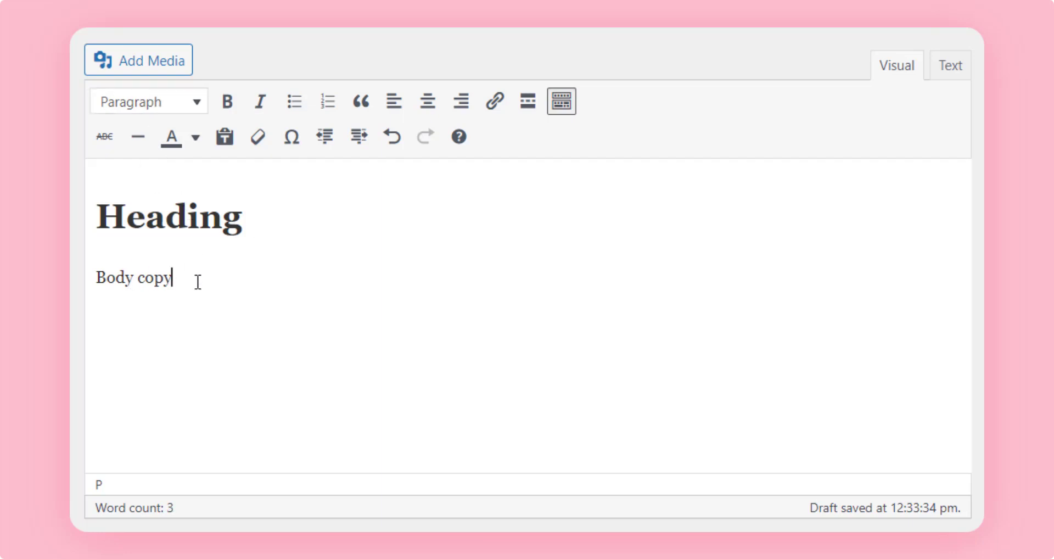
key(Return)
text(Link)
drag(133, 320, 97, 325)
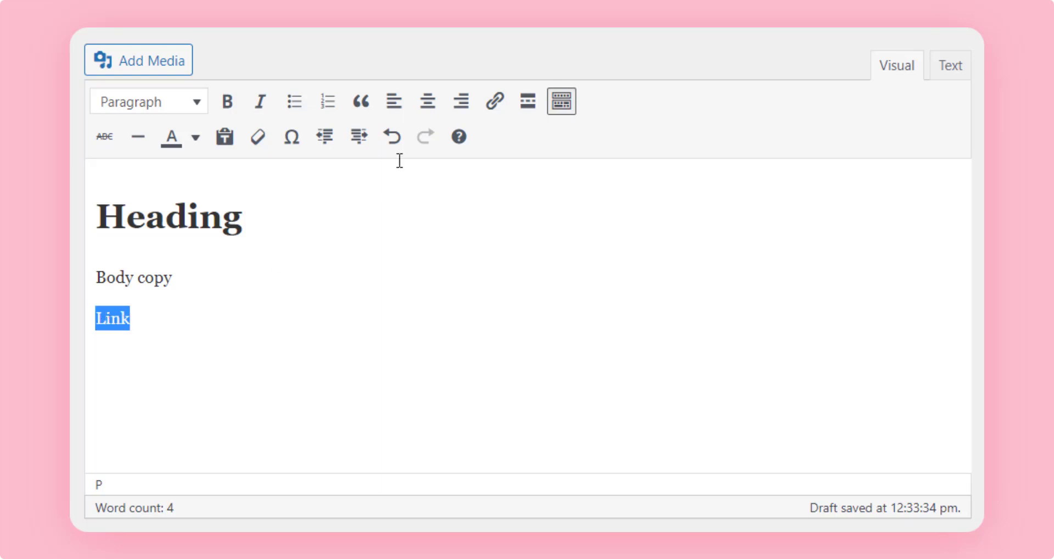
click(494, 108)
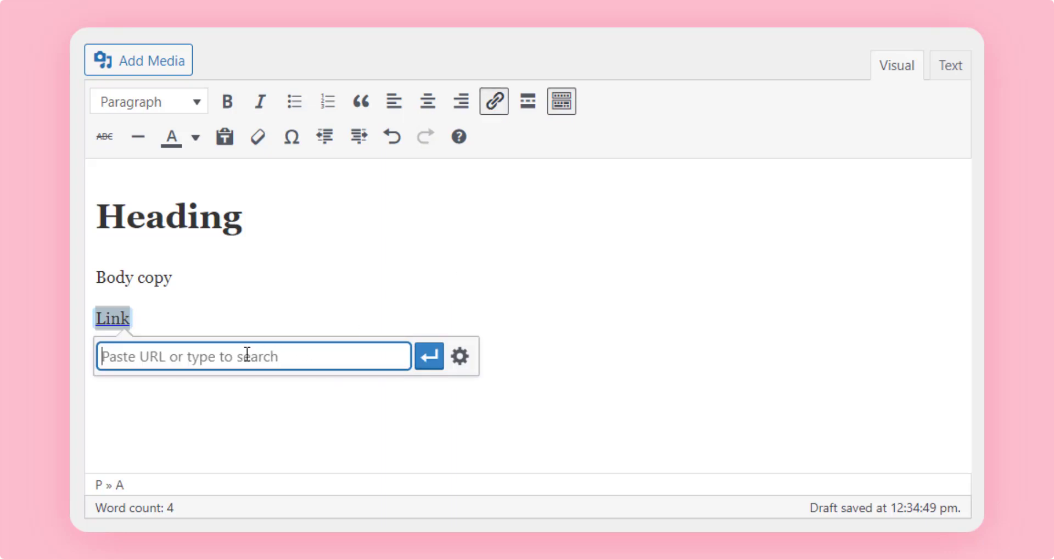
text(www)
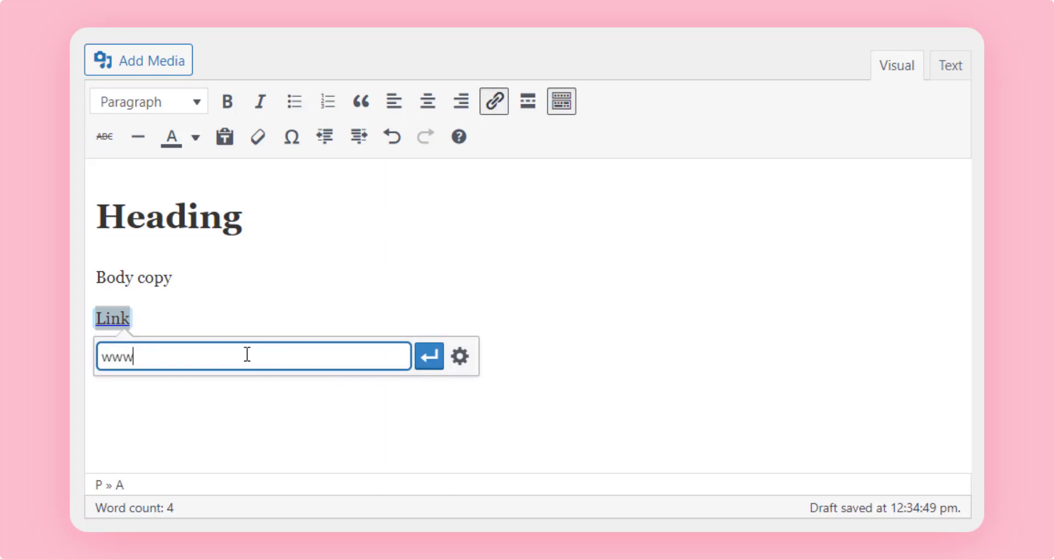
text(.google.com)
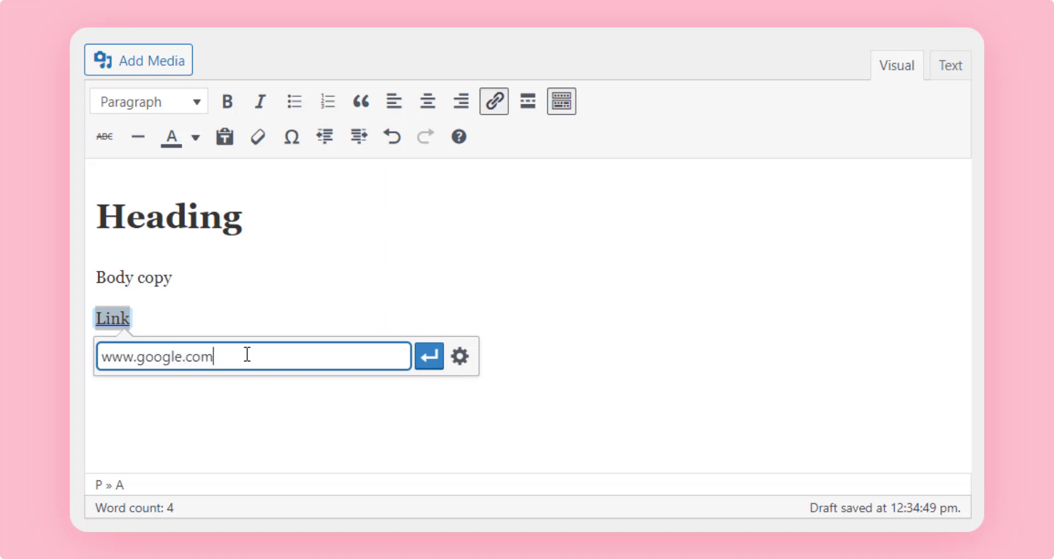
click(433, 363)
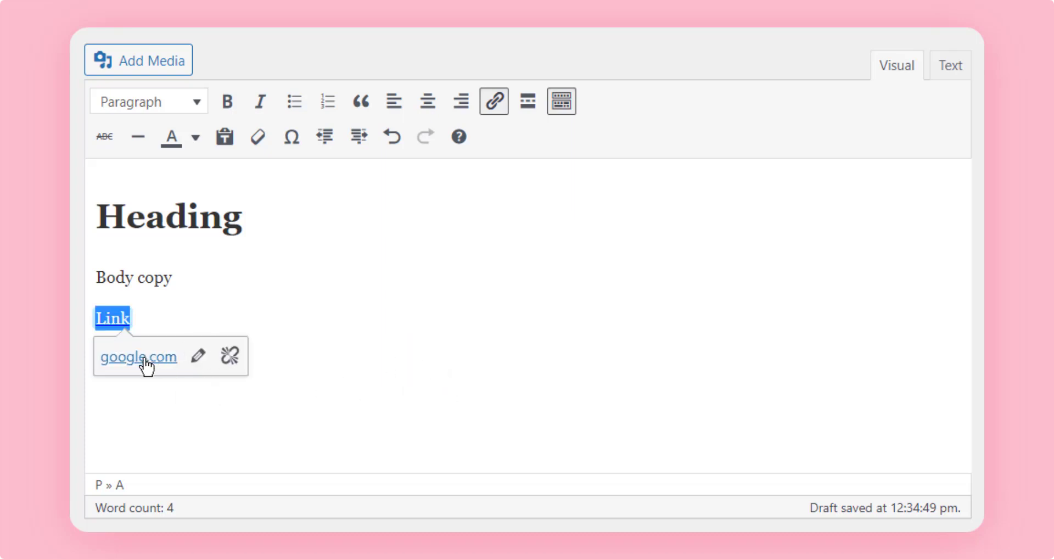
Step: Edit the options of the "Link" hyperlink so that it opens in a new tab
click(199, 360)
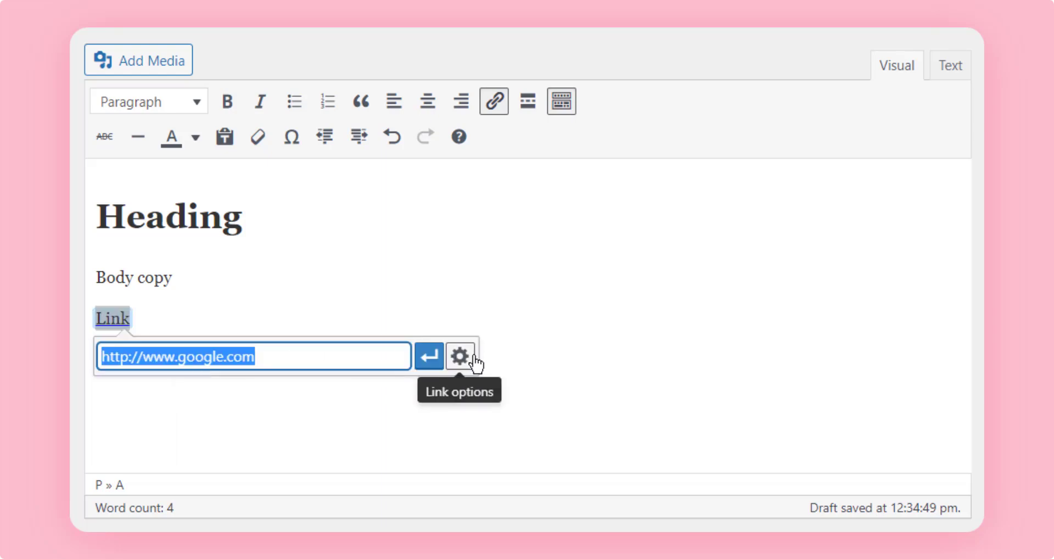
click(471, 363)
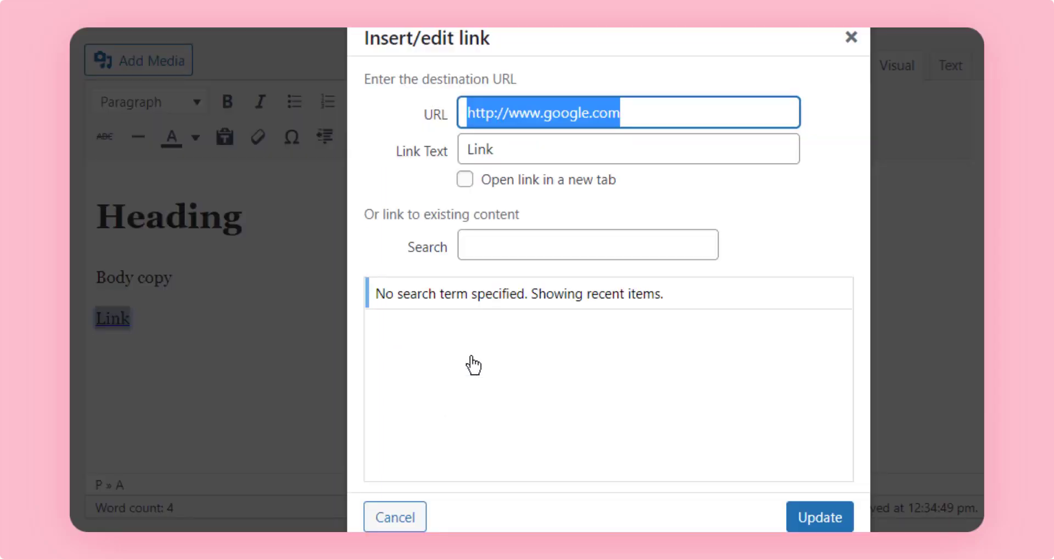
click(467, 184)
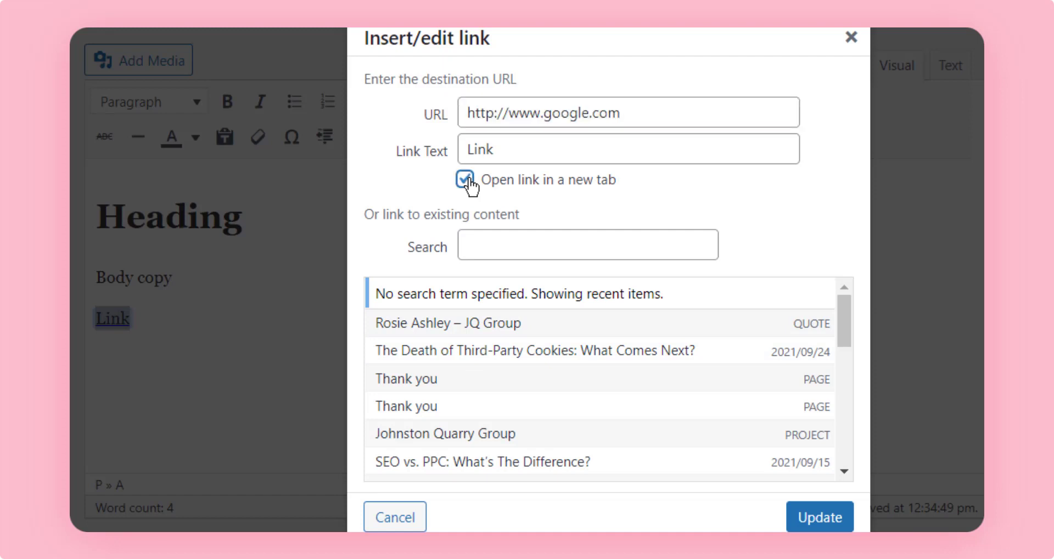
click(806, 516)
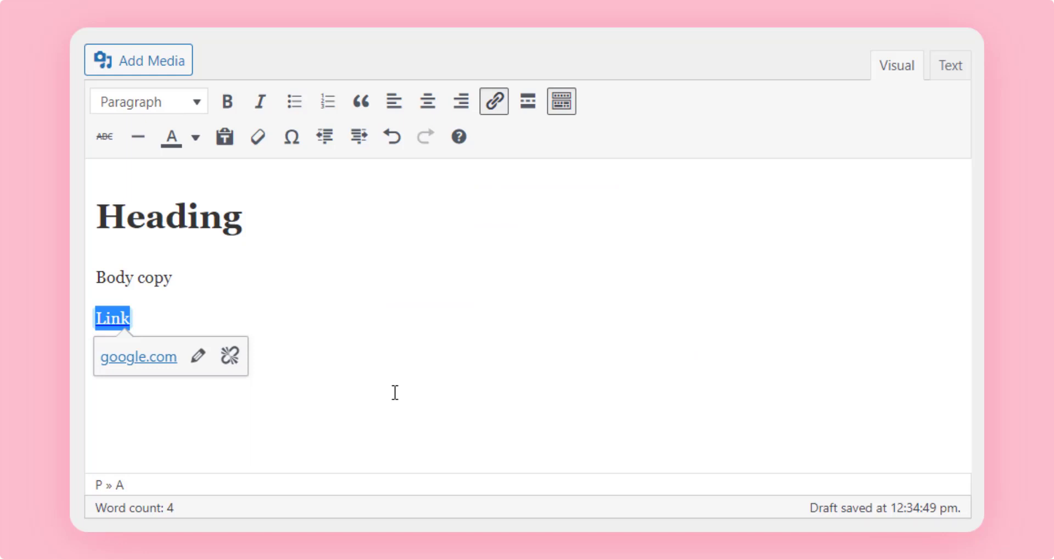
Step: Align the heading, body copy and link lines to the center, to the right, and finally to the left
click(366, 330)
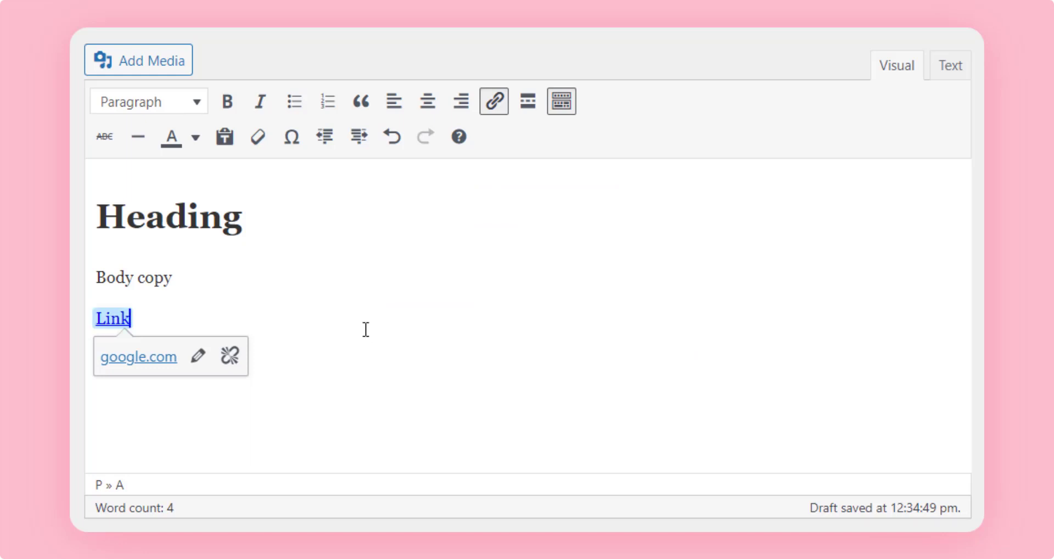
drag(366, 330, 72, 207)
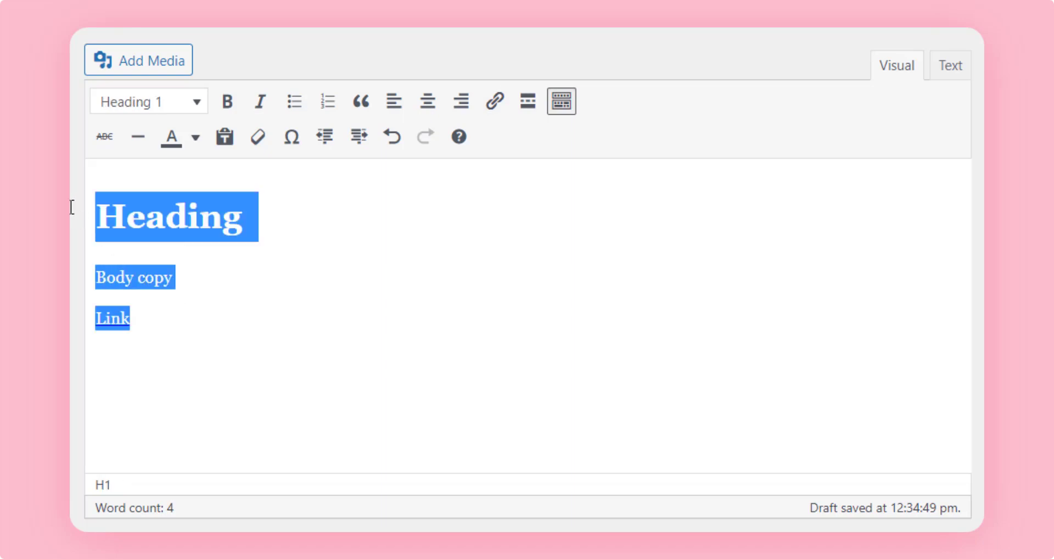
click(435, 112)
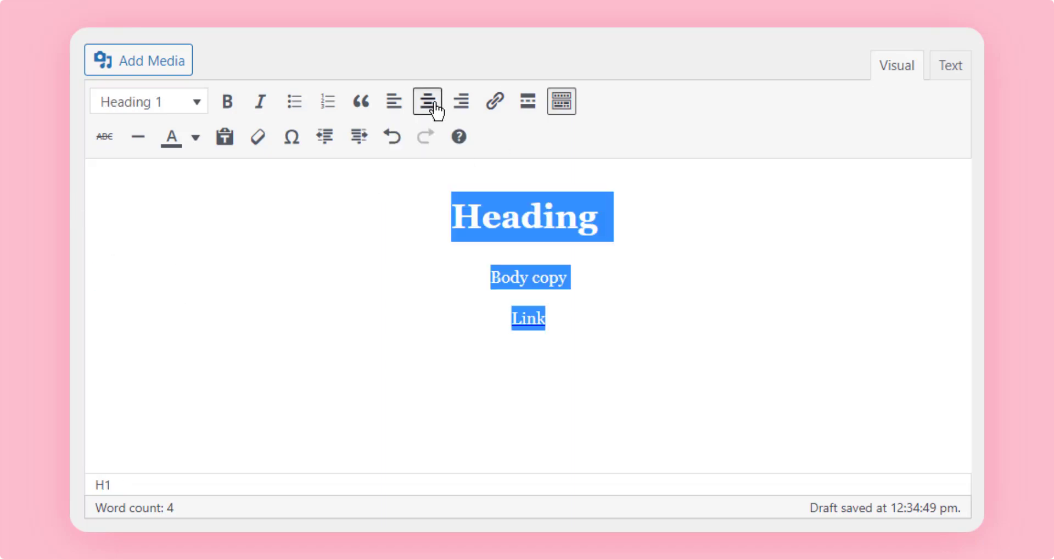
click(456, 110)
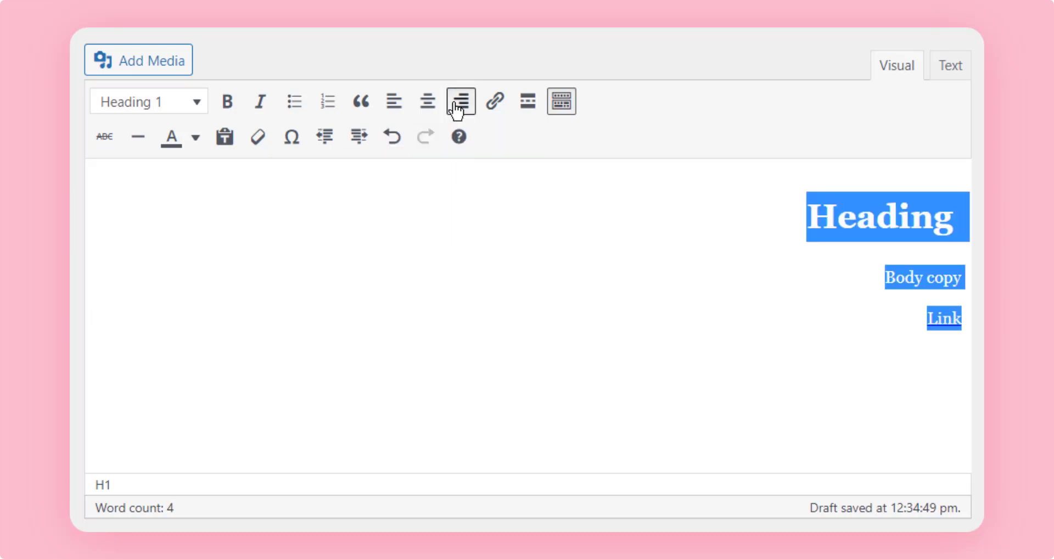
click(391, 109)
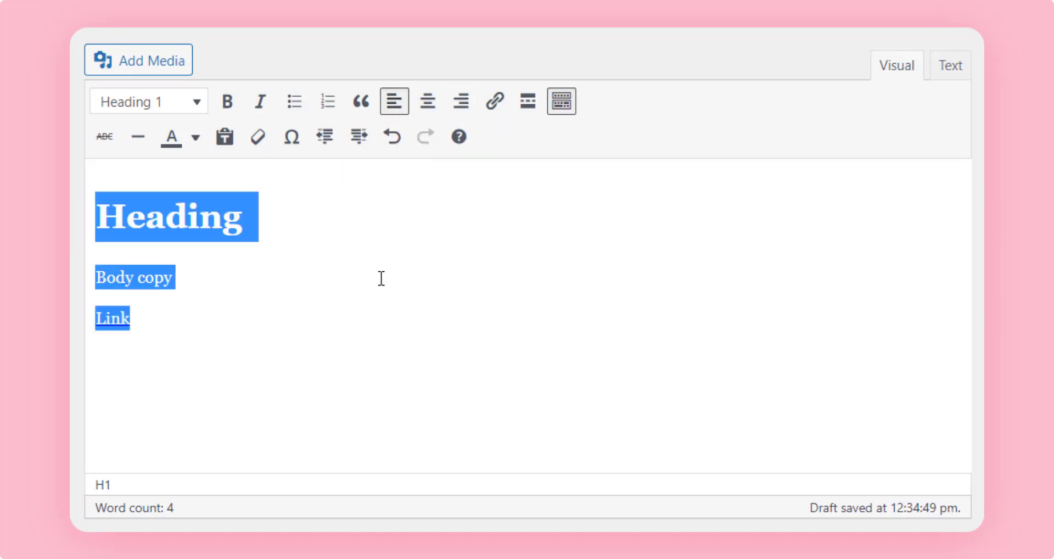
Step: Add three lines reading "Bullet" below the link and format them as a bulleted list
click(253, 318)
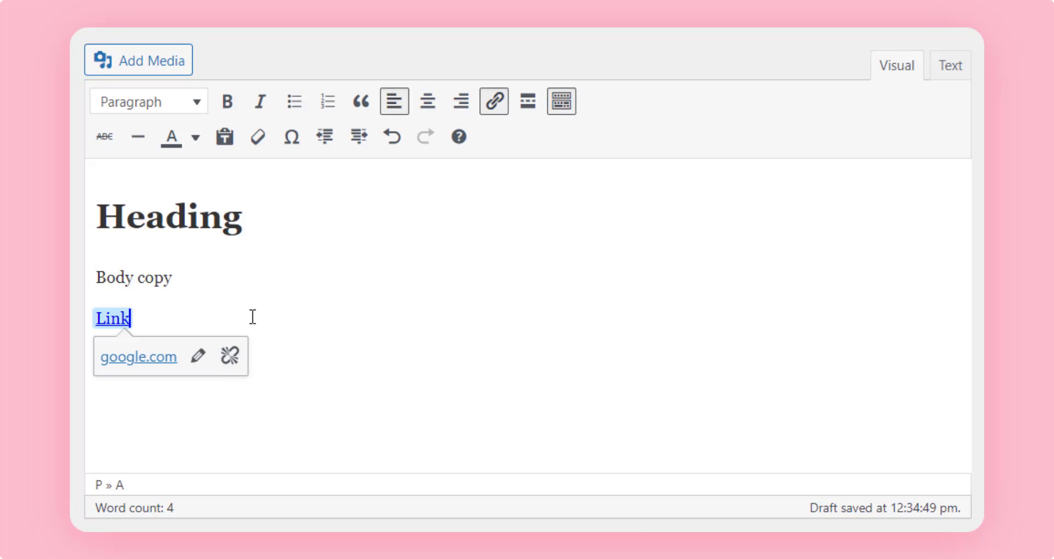
key(Return)
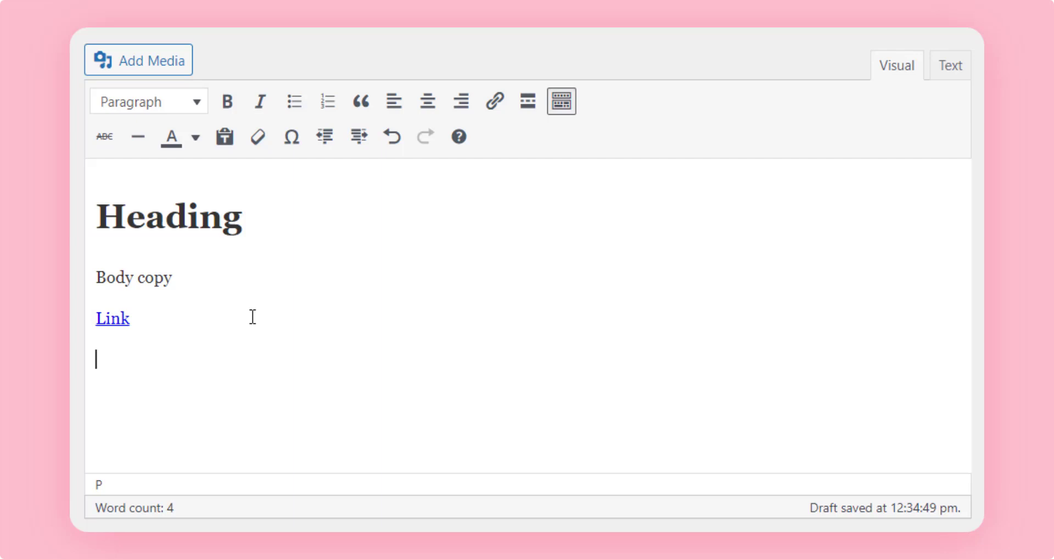
text(Bullet)
key(Return)
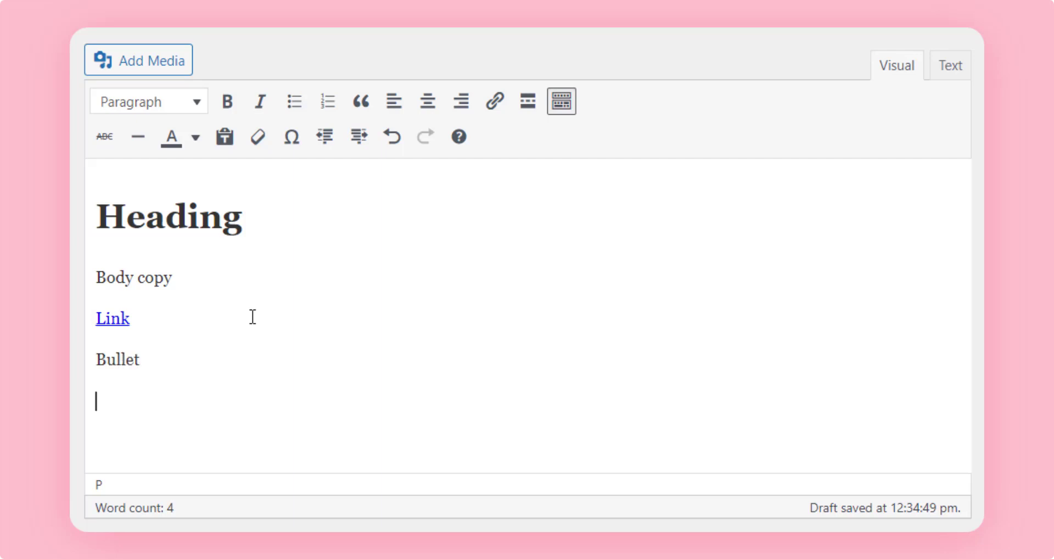
text(Bullet)
key(Return)
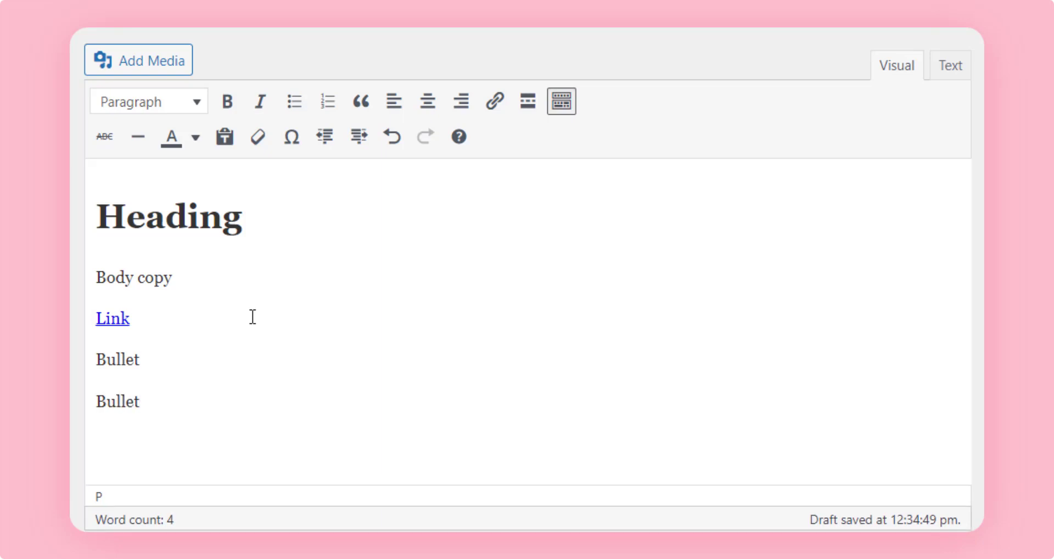
text(Bullet)
drag(167, 442, 94, 369)
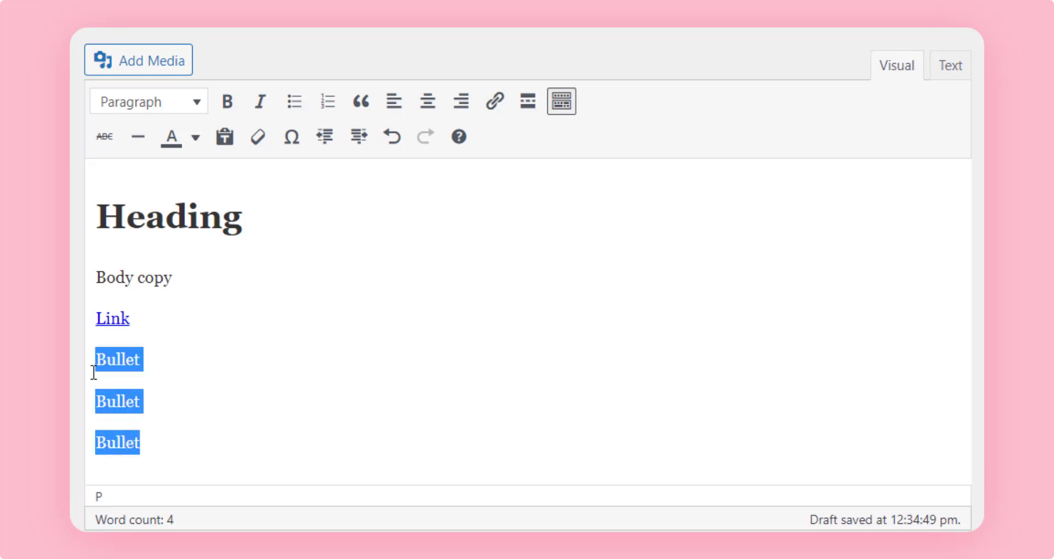
click(294, 101)
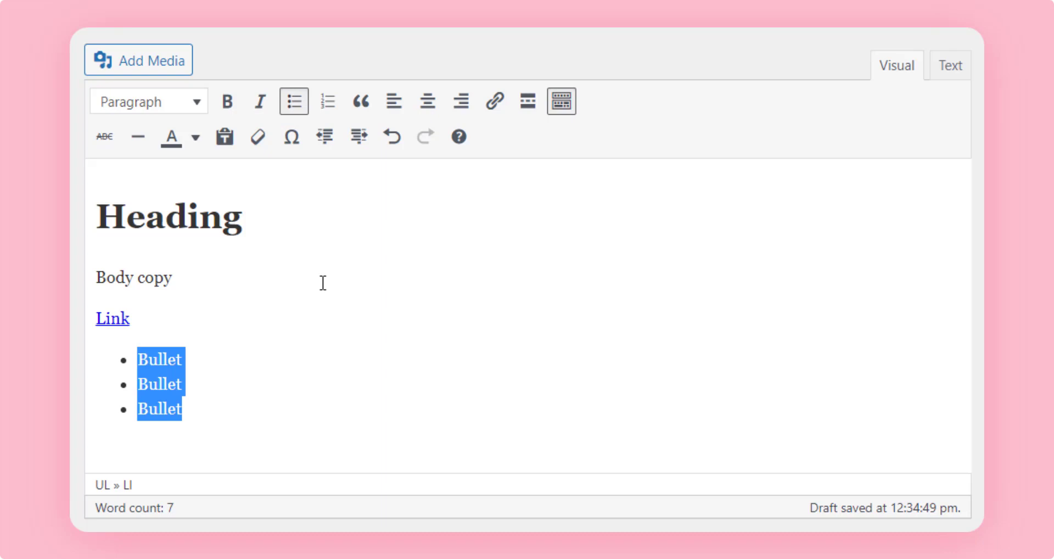
Step: Convert the three "Bullet" lines into a numbered list and start a new paragraph below the list
click(328, 102)
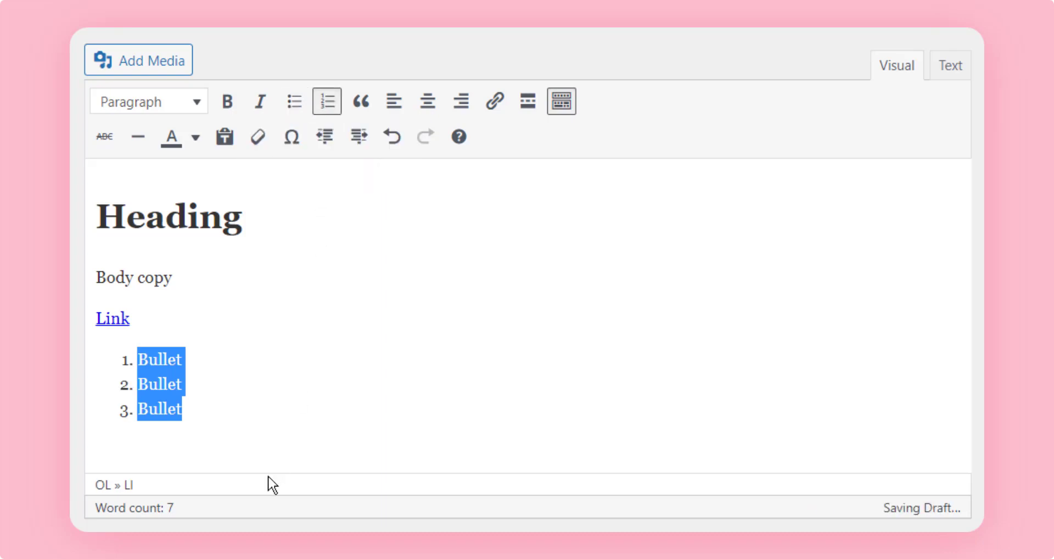
click(218, 422)
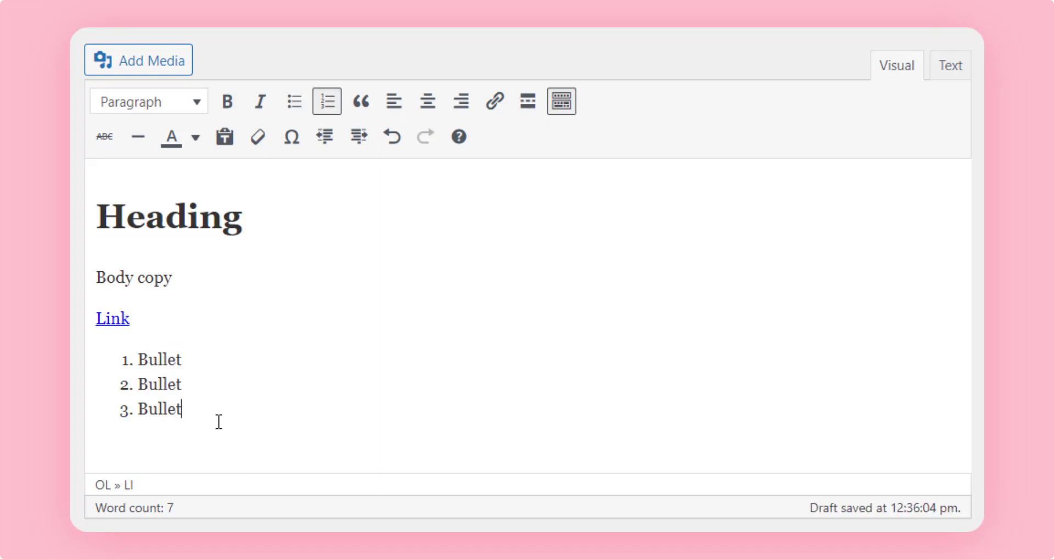
key(Return)
key(Return)
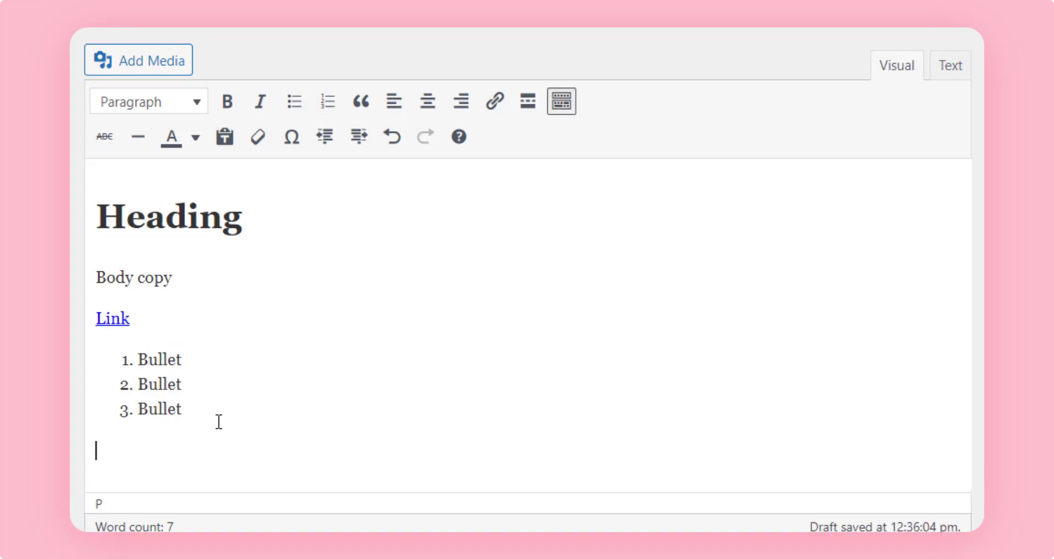
Step: Add a line reading "Strikethrough" below the numbered list and format it with strikethrough
click(558, 105)
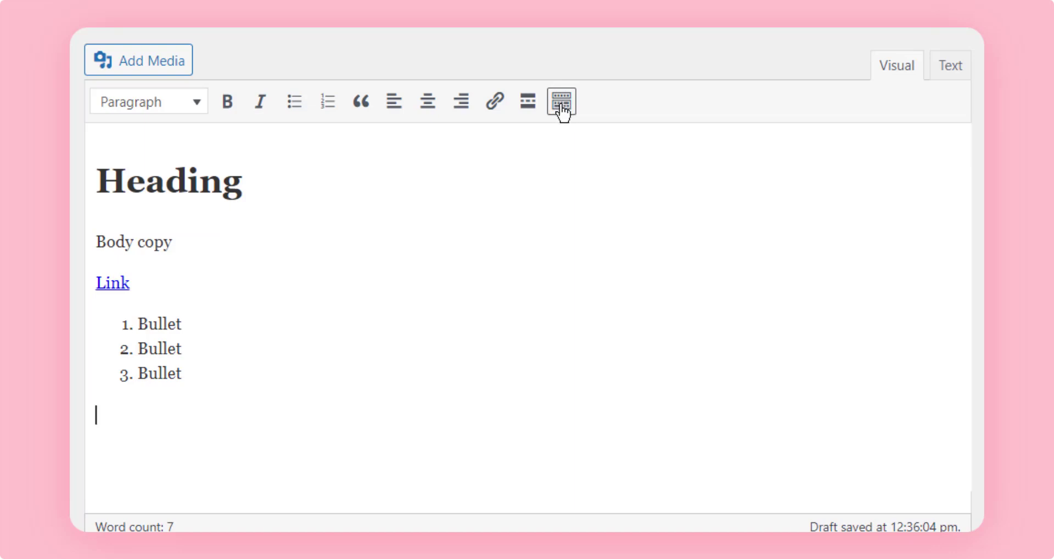
click(561, 109)
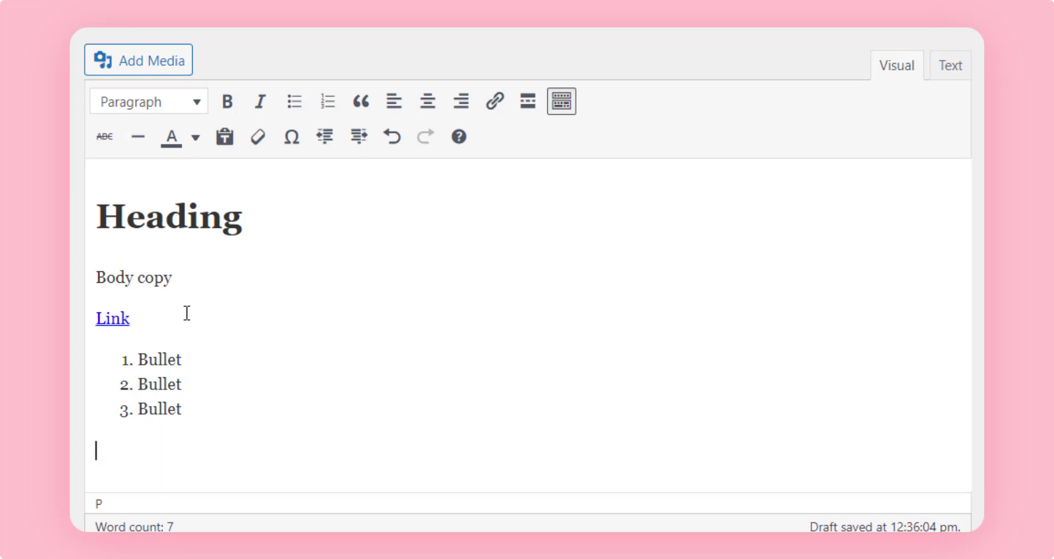
text(Strikethough)
double_click(154, 451)
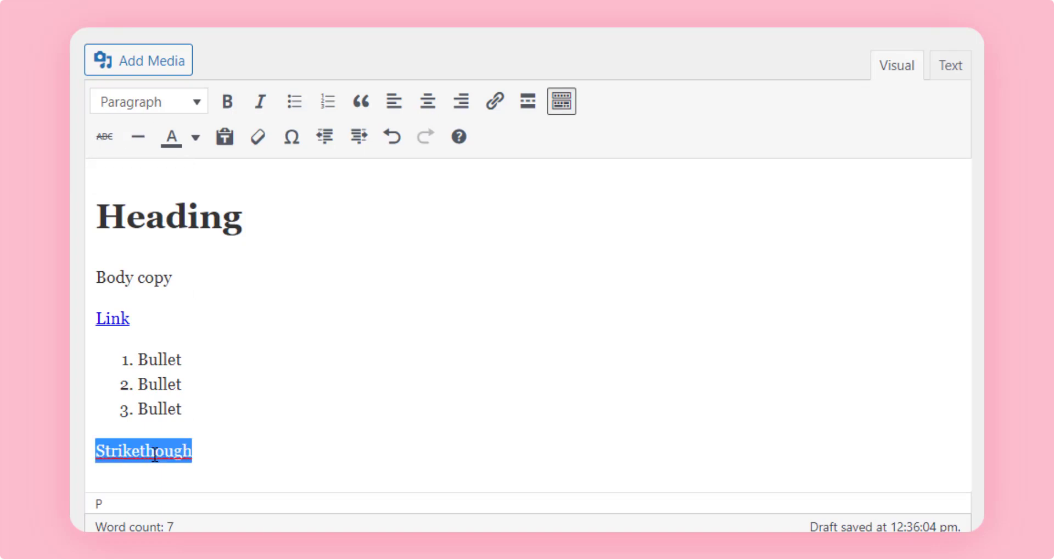
click(105, 138)
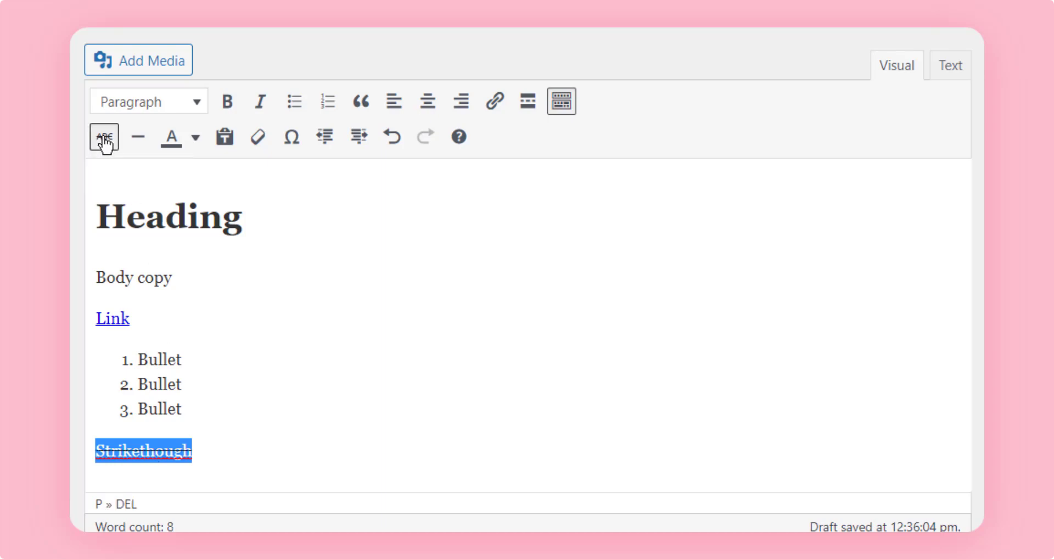
click(156, 444)
text(r)
click(223, 446)
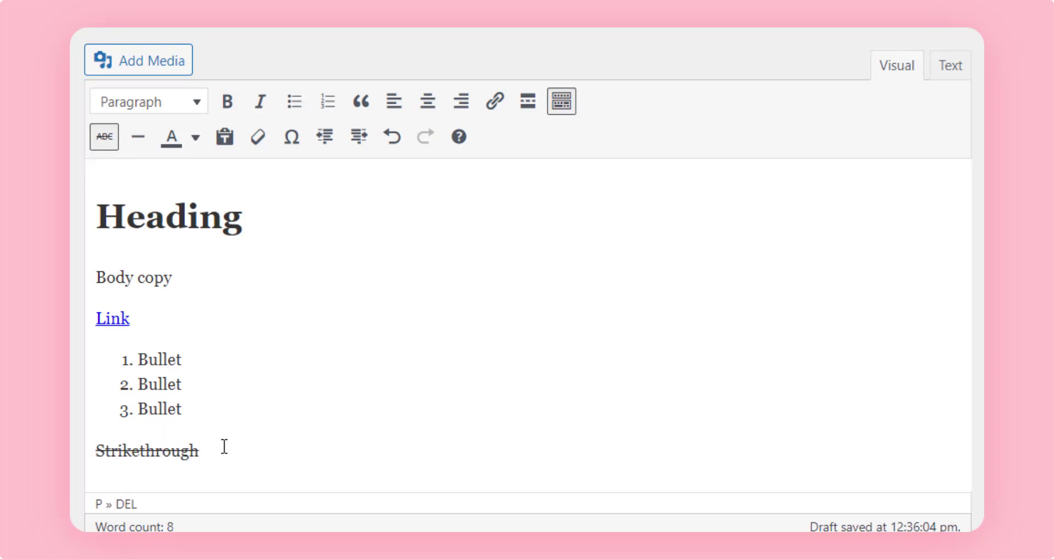
Step: Insert a horizontal line below the struck-through text and add the text "Heading 2" beneath it in the Heading 2 style
key(Return)
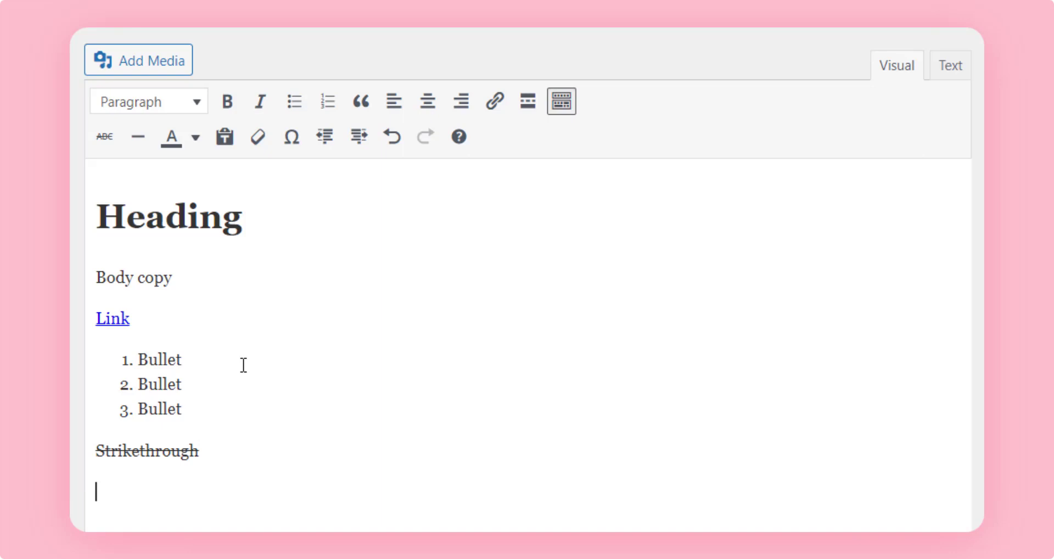
click(140, 146)
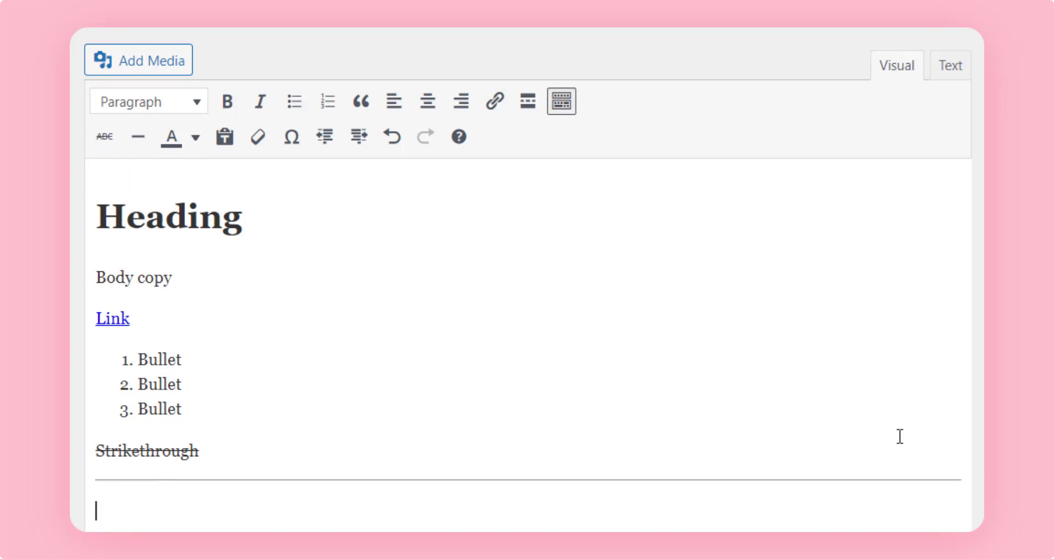
text(Heading 2)
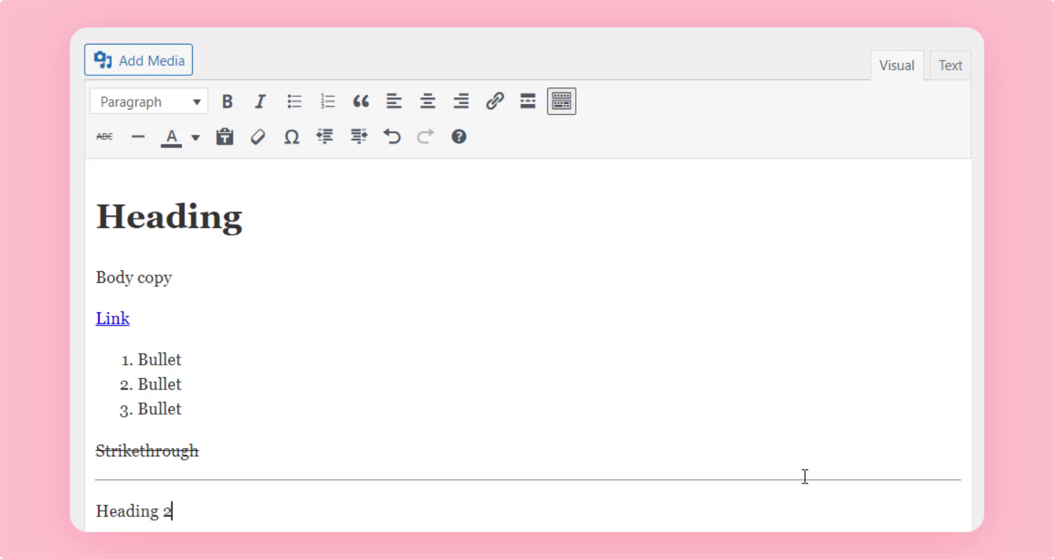
triple_click(126, 508)
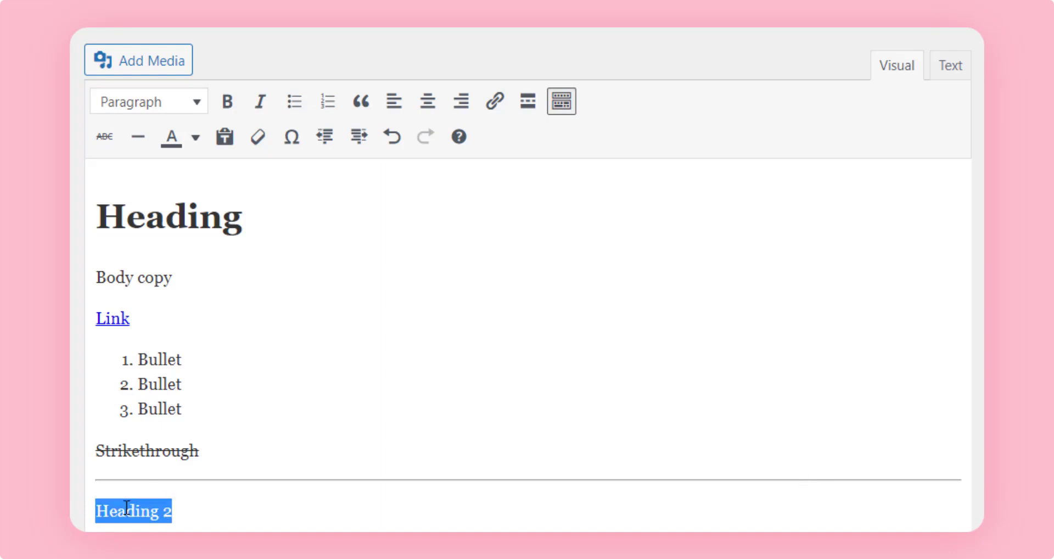
key(alt+shift+2)
click(326, 415)
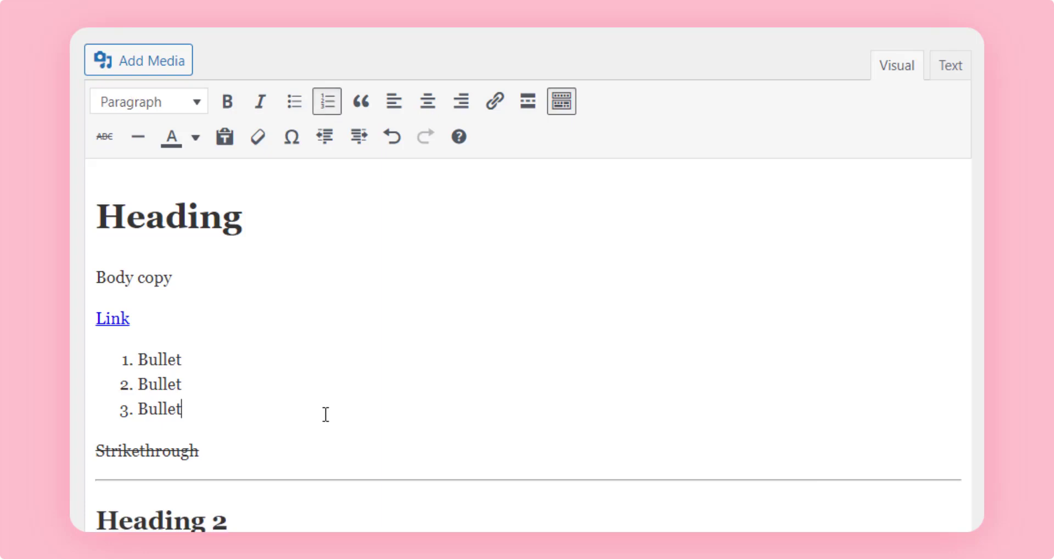
Step: Start a new empty paragraph below the "Heading 2" line
scroll(326, 414, down, 2)
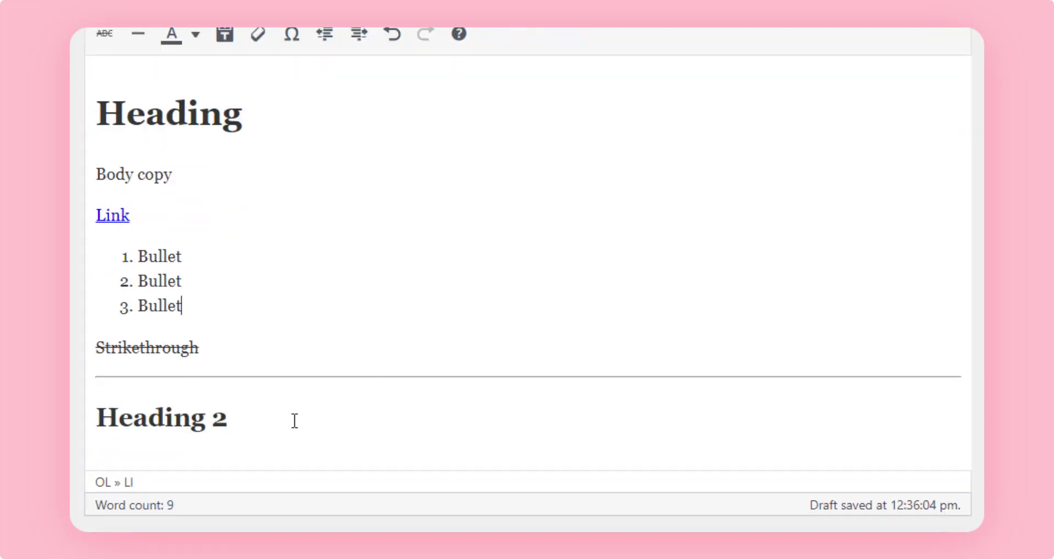
scroll(295, 421, up, 1)
click(248, 468)
key(Return)
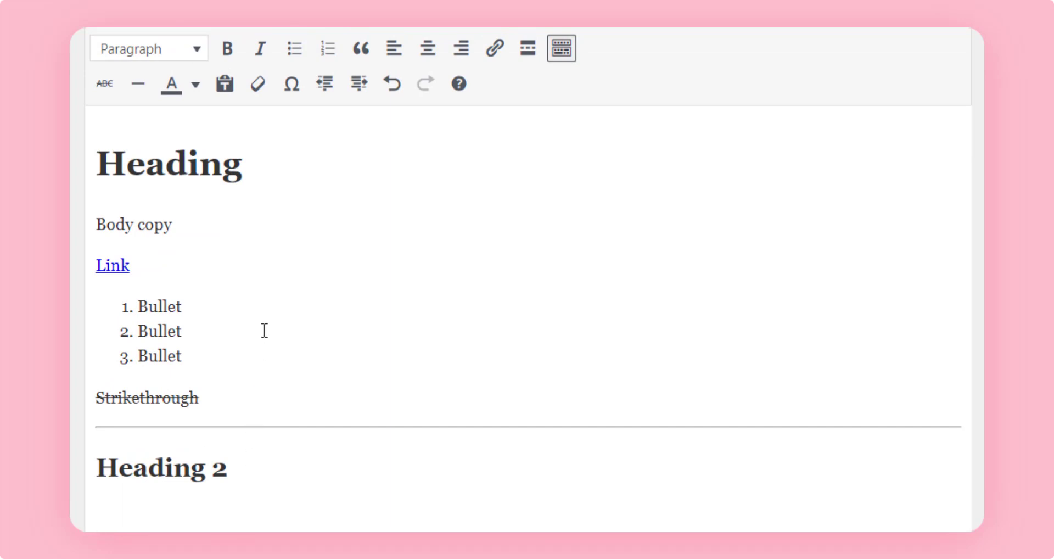
Step: Change the text colour of the "Body copy" line to pinkish red
triple_click(167, 225)
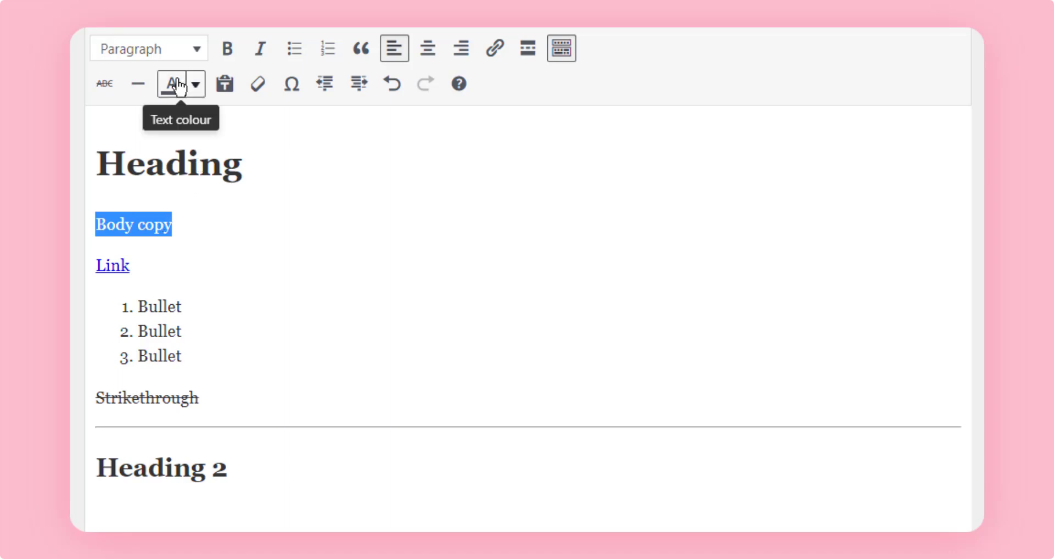
click(196, 85)
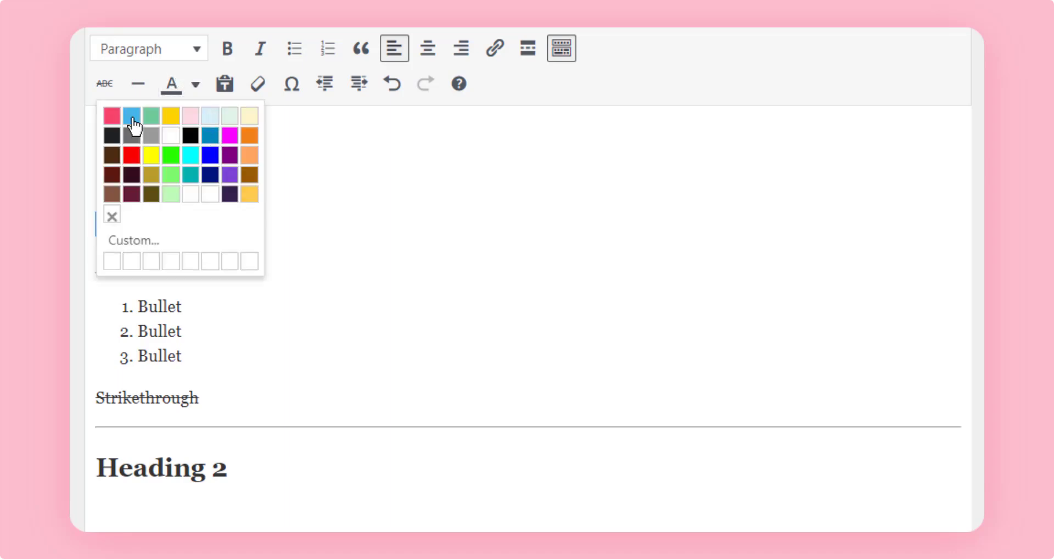
click(112, 116)
click(263, 210)
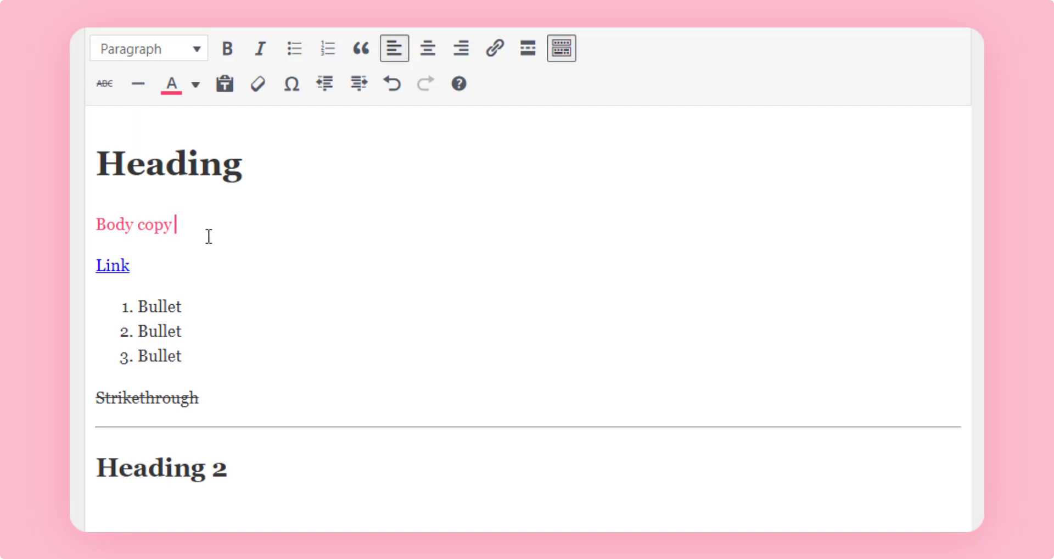
Step: Insert the yen sign (¥) from the special characters at the end of the "Body copy" line
click(291, 88)
scroll(532, 325, down, 2)
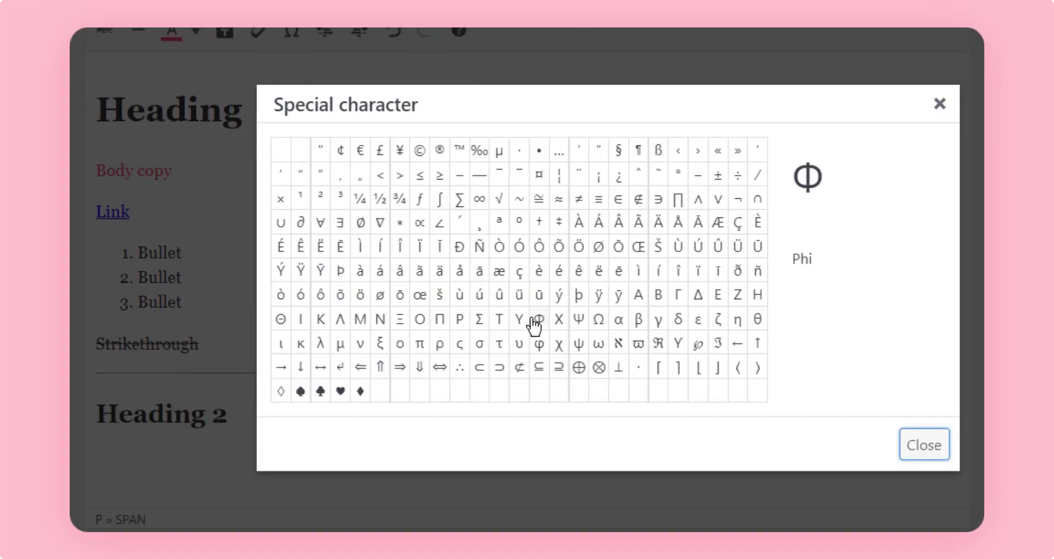
scroll(515, 294, up, 1)
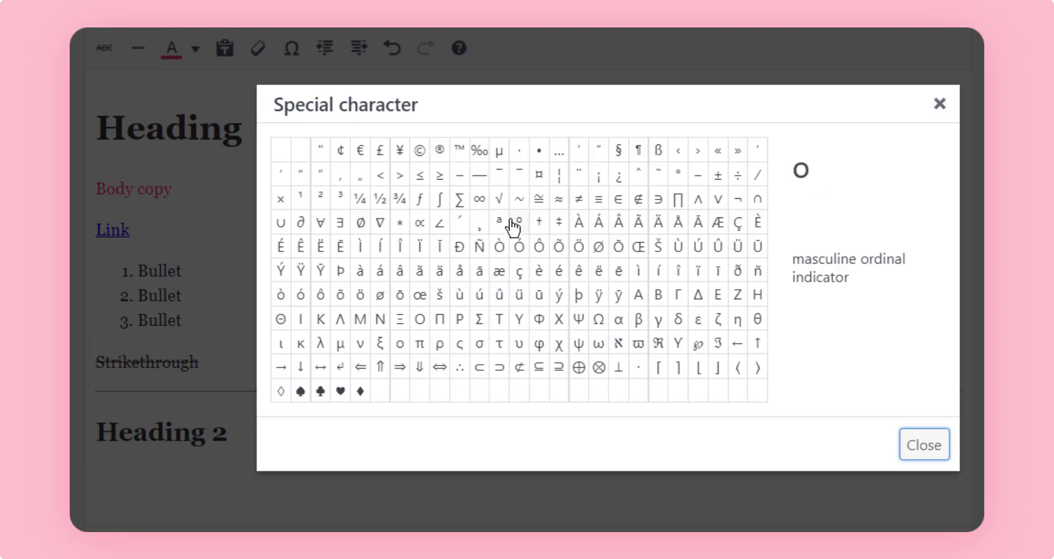
scroll(513, 228, up, 1)
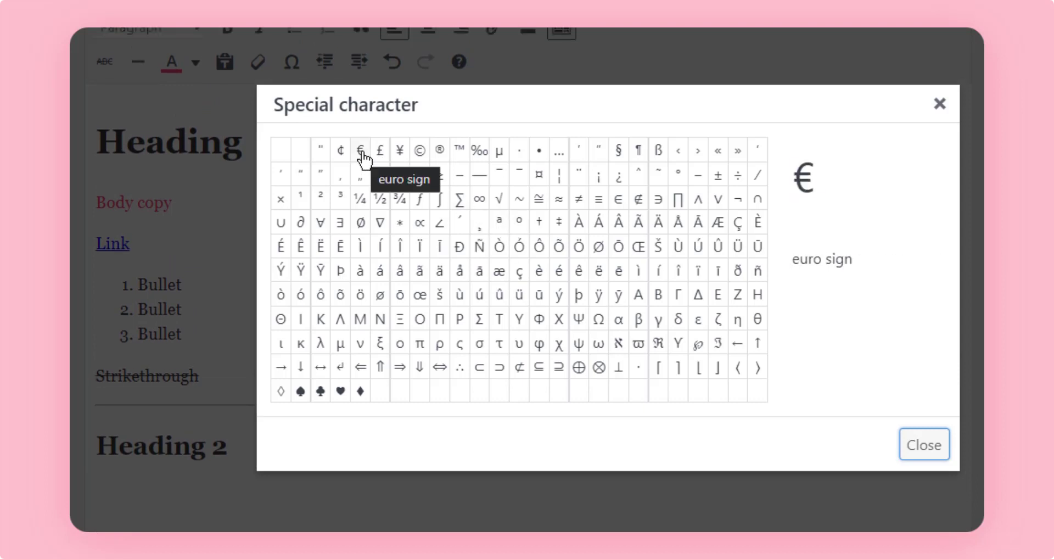
click(401, 150)
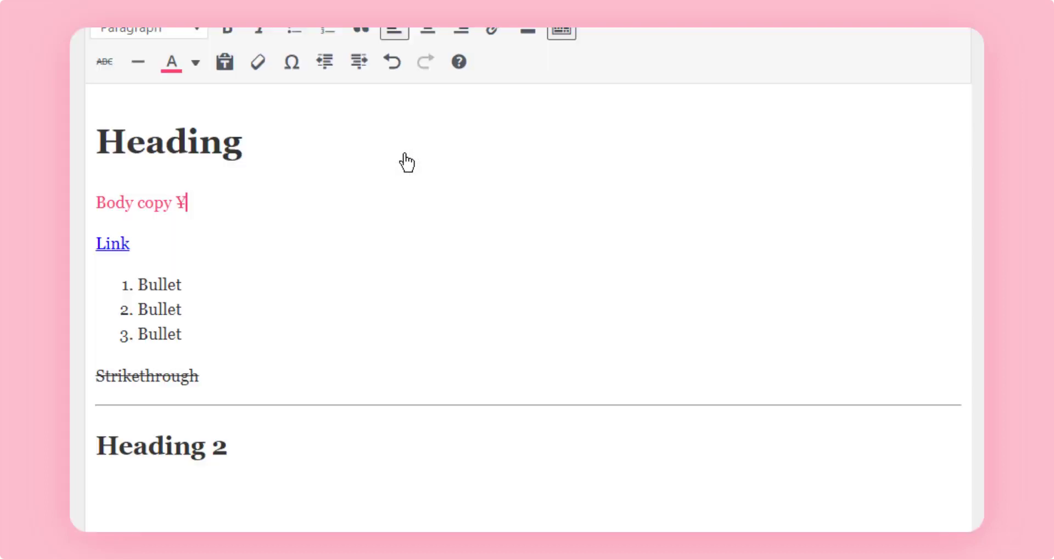
scroll(256, 240, up, 1)
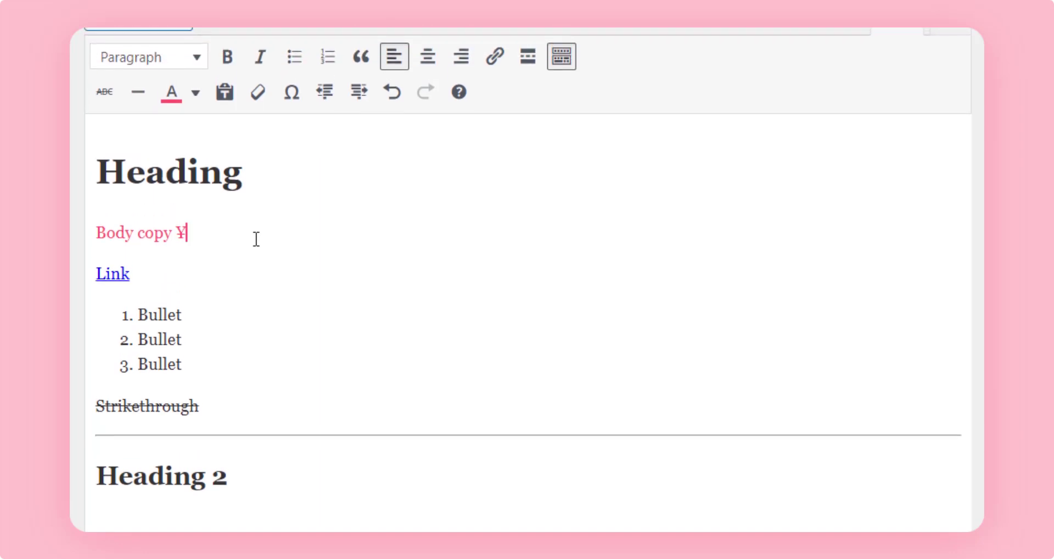
Step: Undo the last edit and redo it
click(391, 99)
click(431, 97)
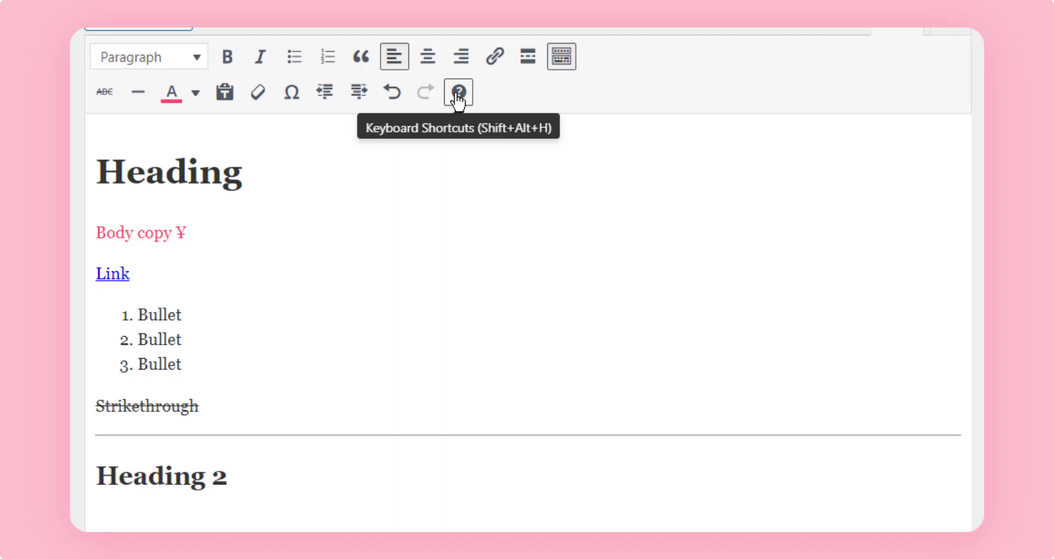
Step: Look through the editor's list of keyboard shortcuts down to the focus shortcuts, and close it
scroll(458, 99, up, 1)
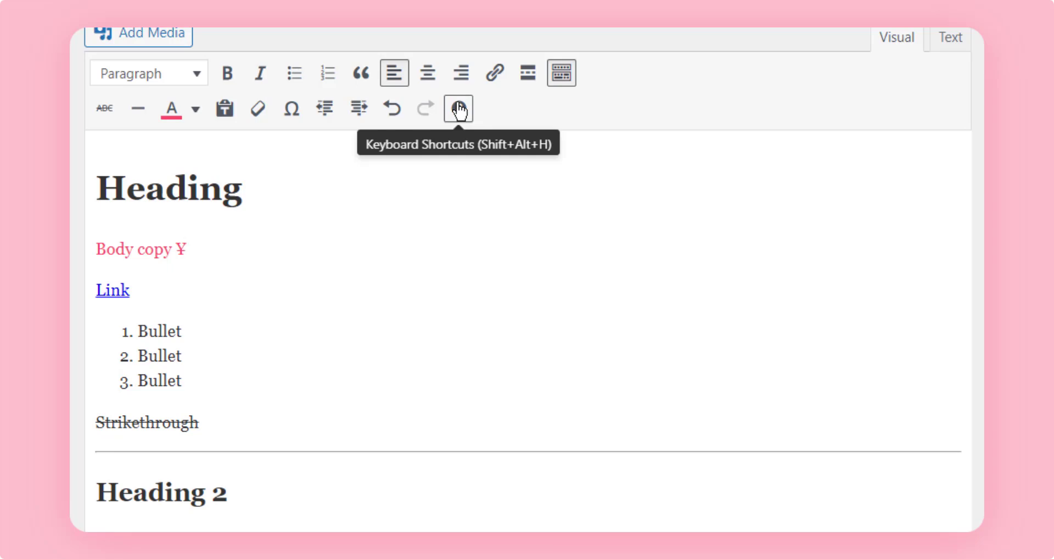
click(458, 110)
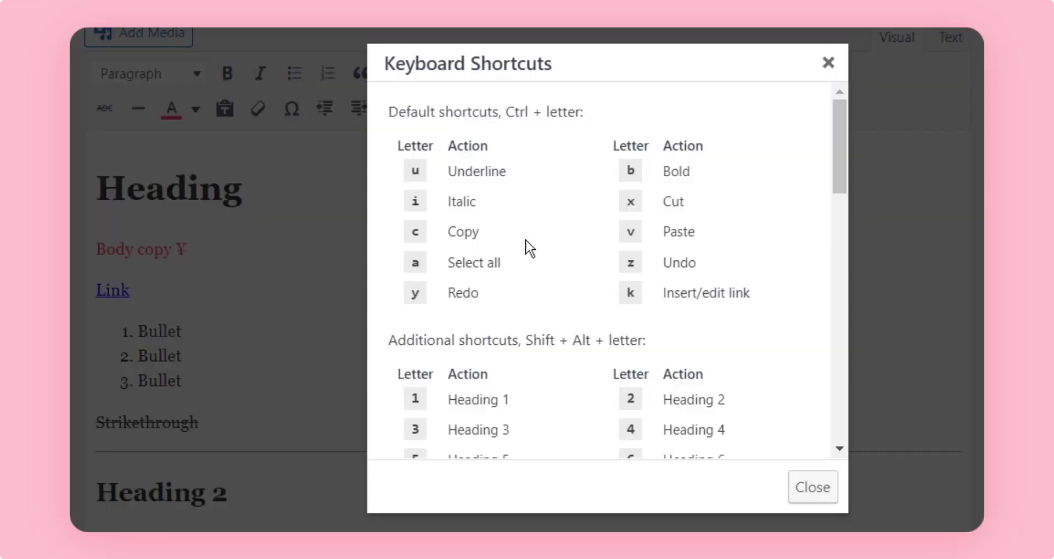
scroll(529, 248, down, 10)
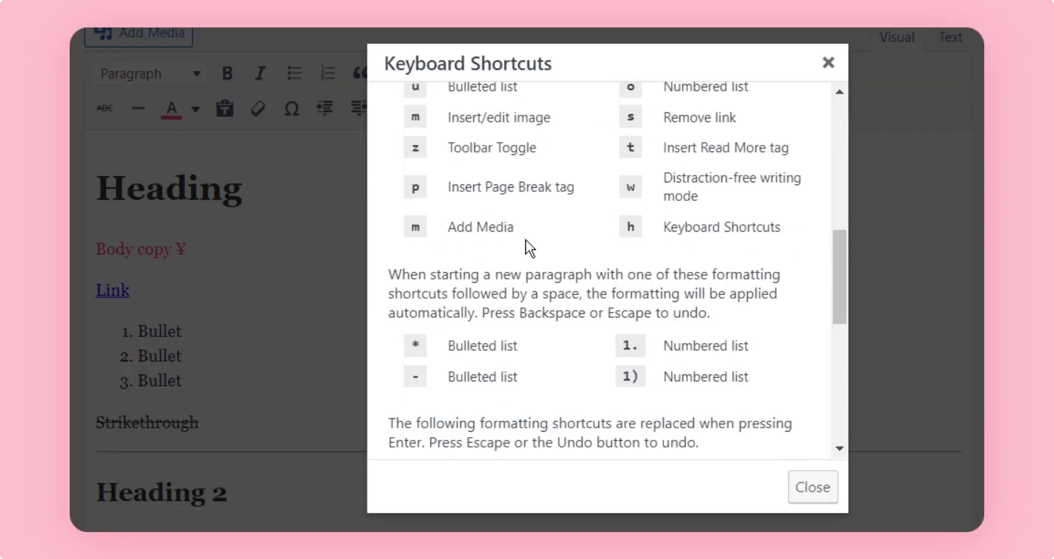
scroll(529, 249, down, 10)
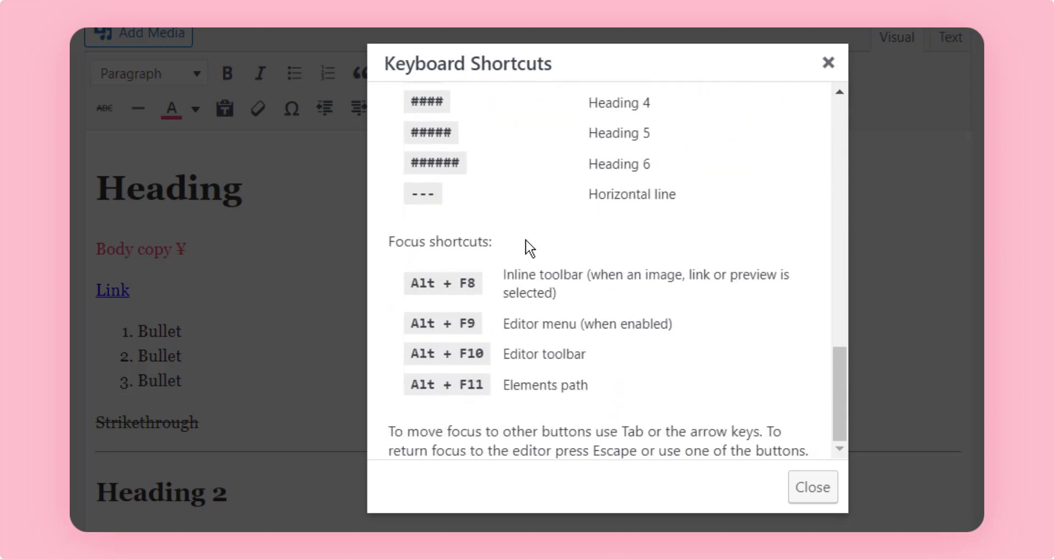
scroll(529, 248, down, 2)
scroll(529, 248, up, 1)
scroll(256, 261, up, 2)
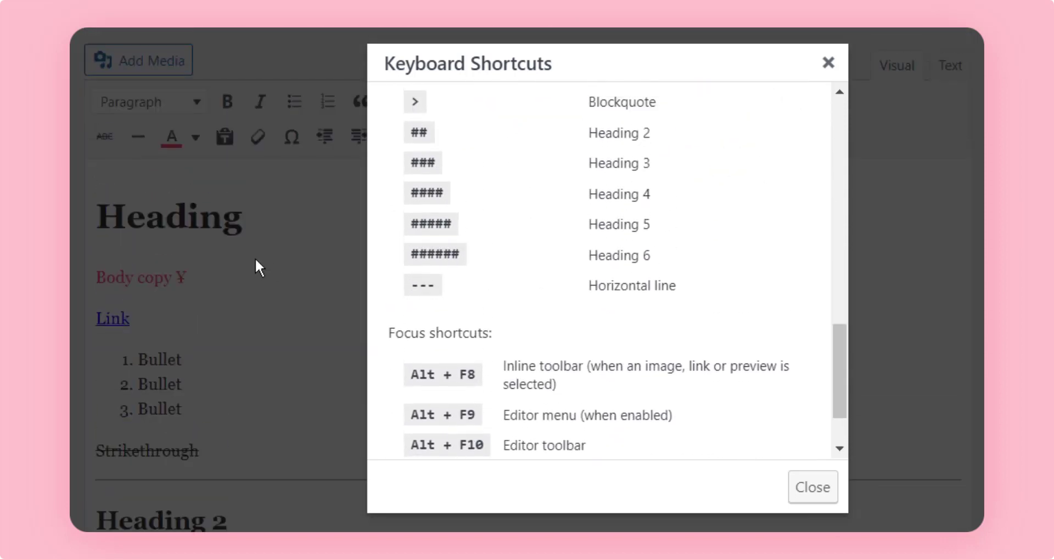
scroll(255, 258, down, 2)
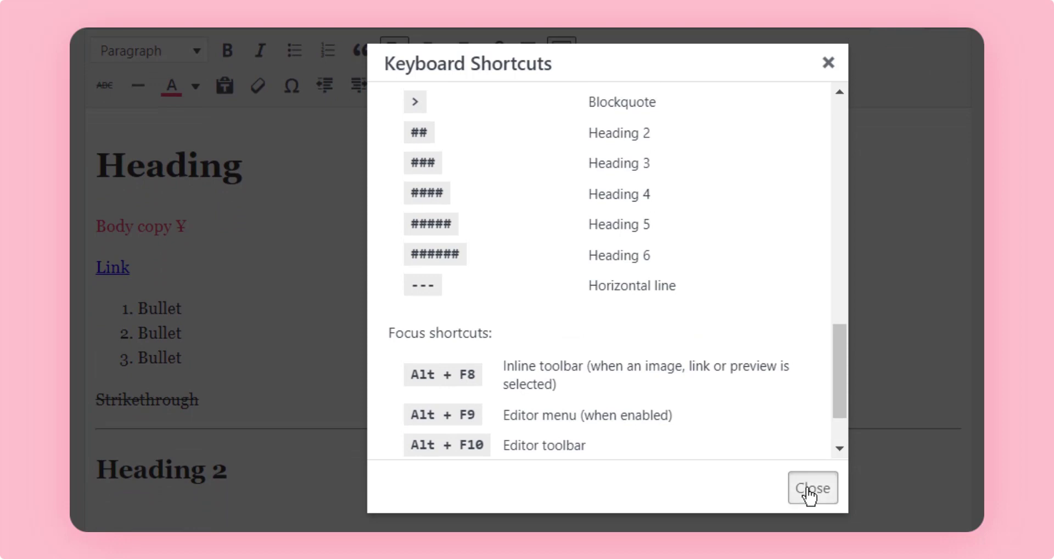
click(810, 494)
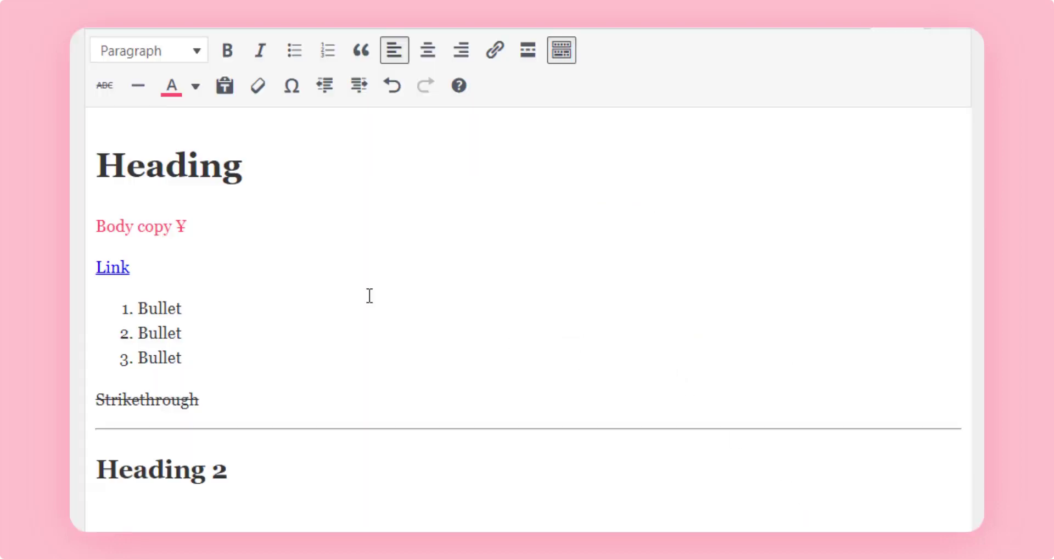
Step: Insert the illustration of a woman with a grid and pink circles below the body copy and shrink it to slightly over half its width
key(Return)
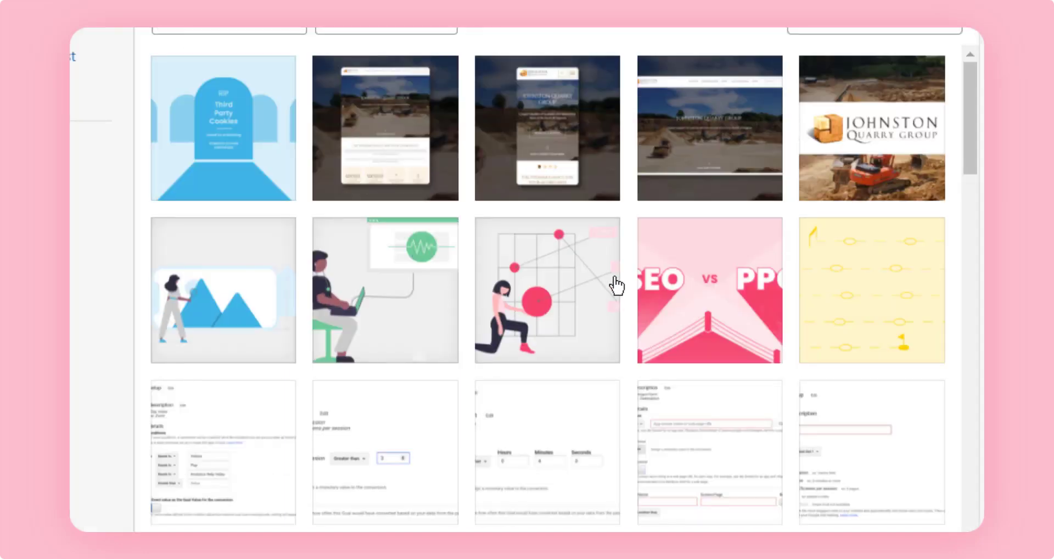
click(549, 290)
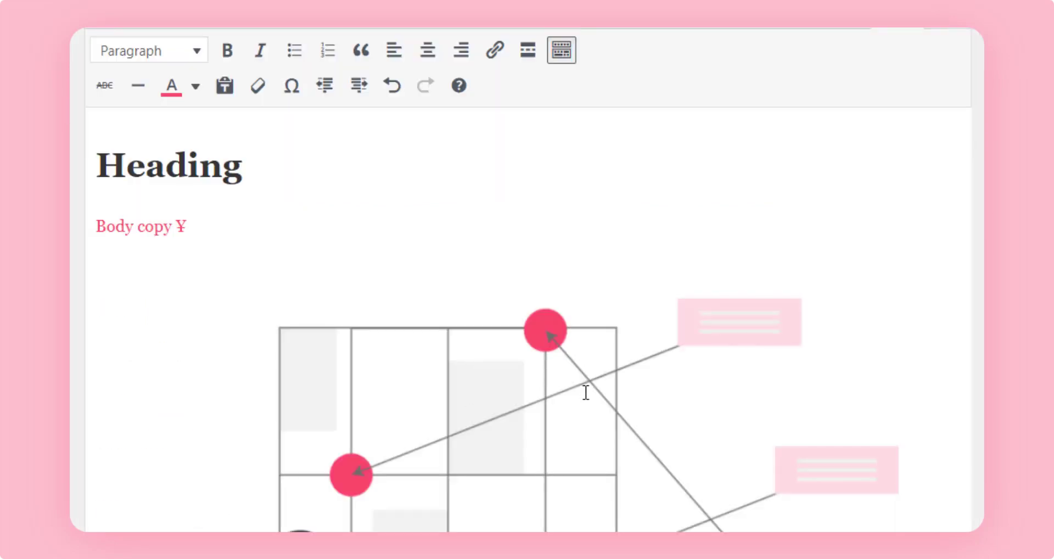
click(586, 393)
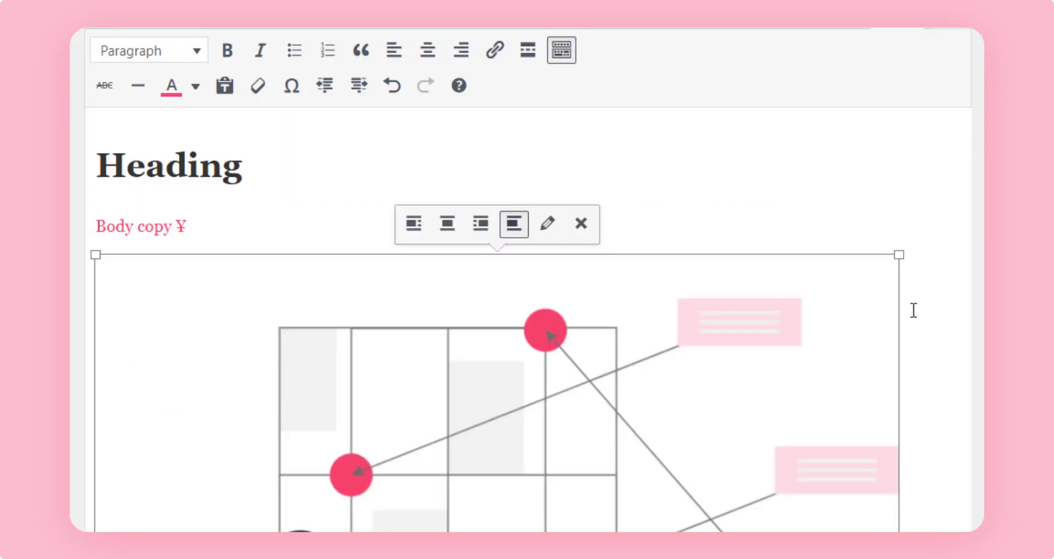
drag(899, 254, 553, 427)
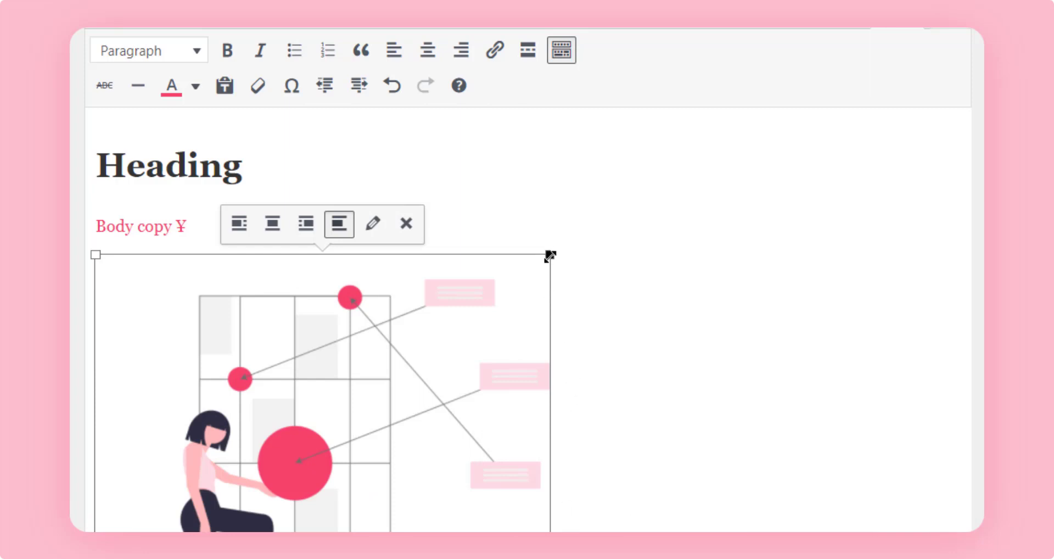
Step: Shrink the illustration below the body copy proportionally to about 338 × 269 pixels
drag(551, 253, 452, 269)
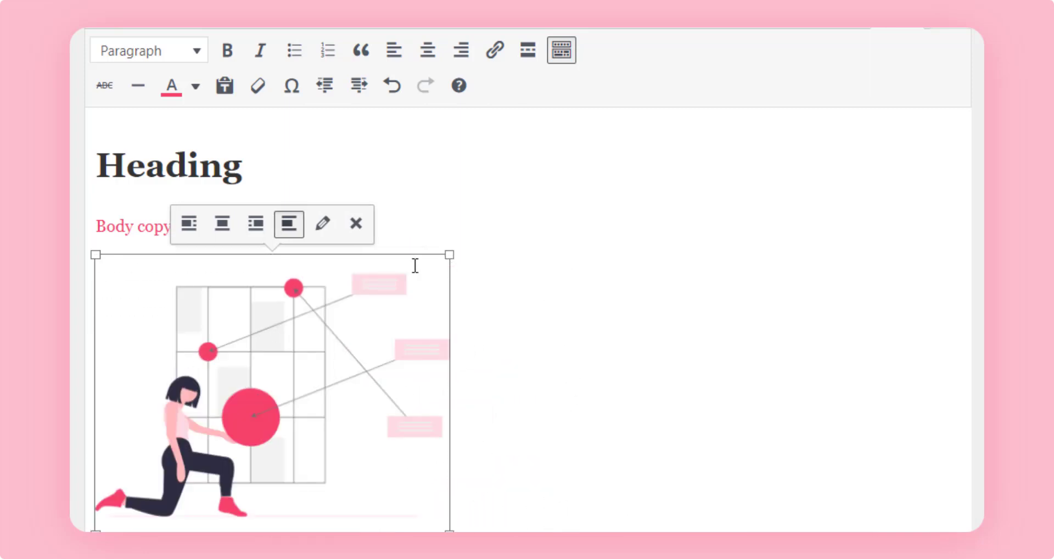
Step: Try the illustration centred, with no alignment, aligned right and aligned left
click(222, 223)
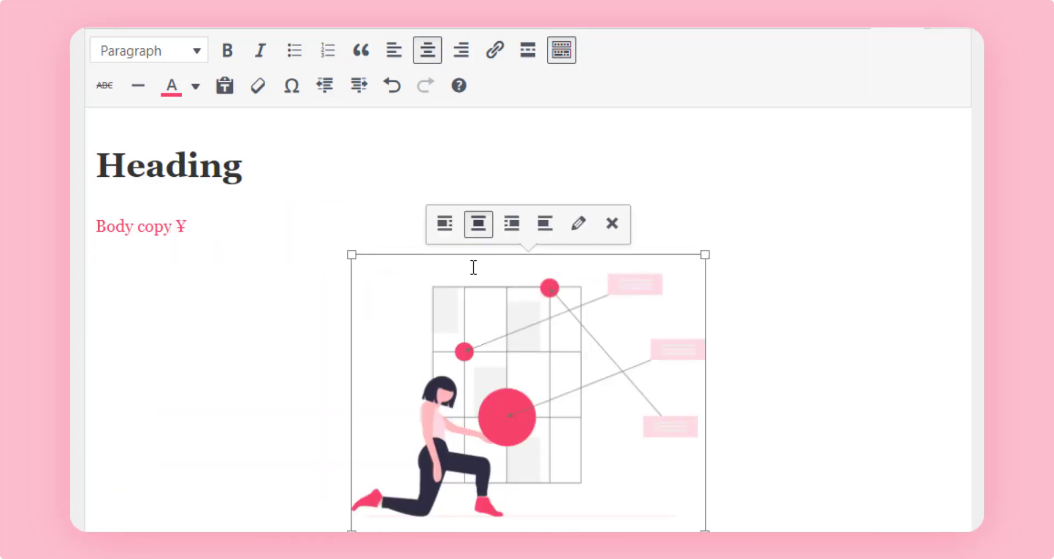
click(545, 223)
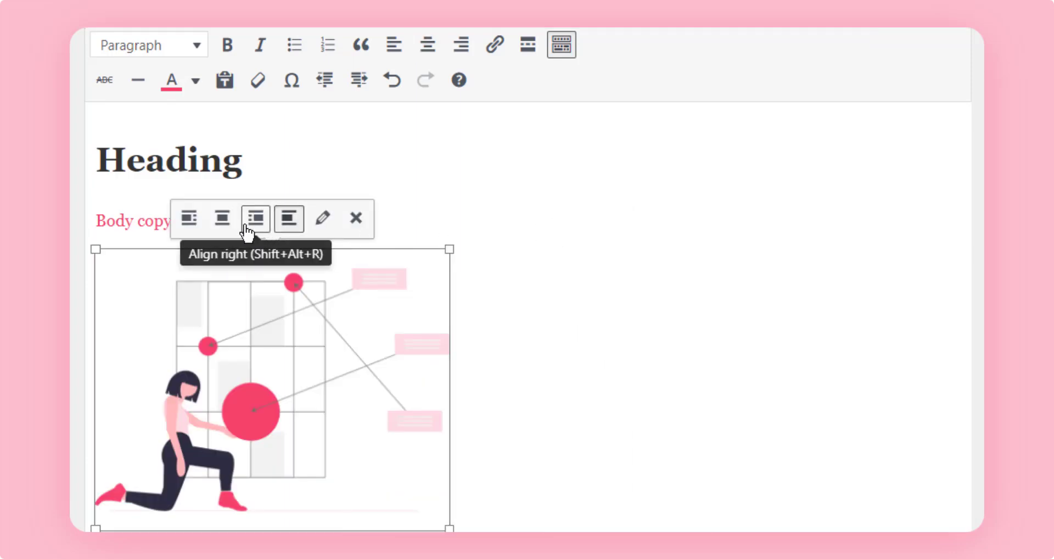
click(265, 225)
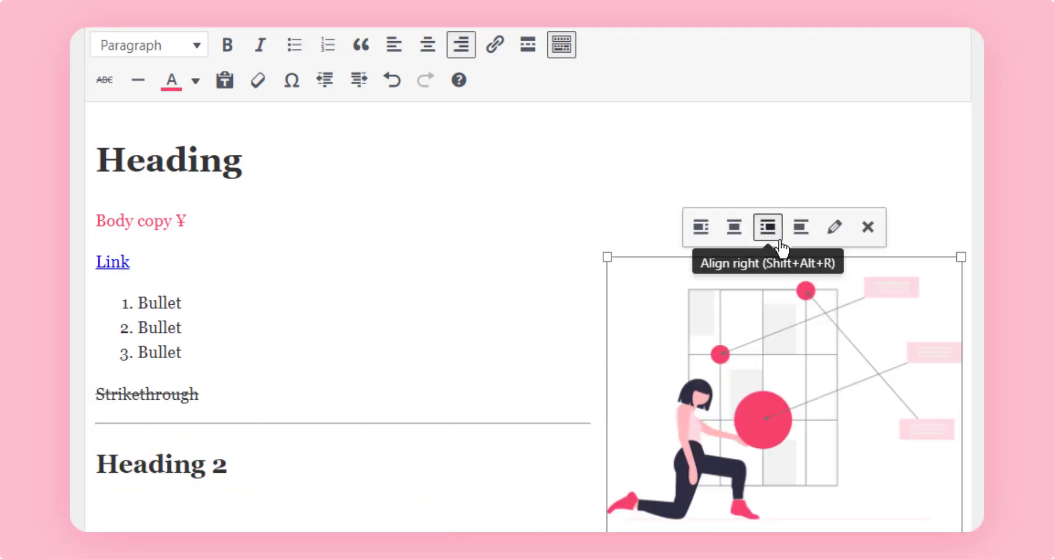
click(701, 226)
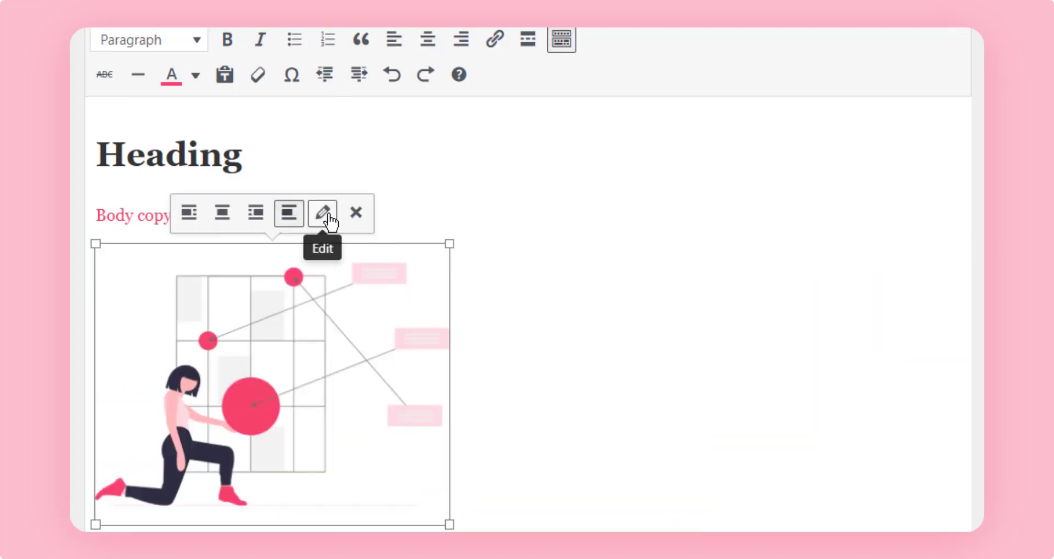
Step: Open the illustration's image details and review its Link To options, keeping None
click(329, 220)
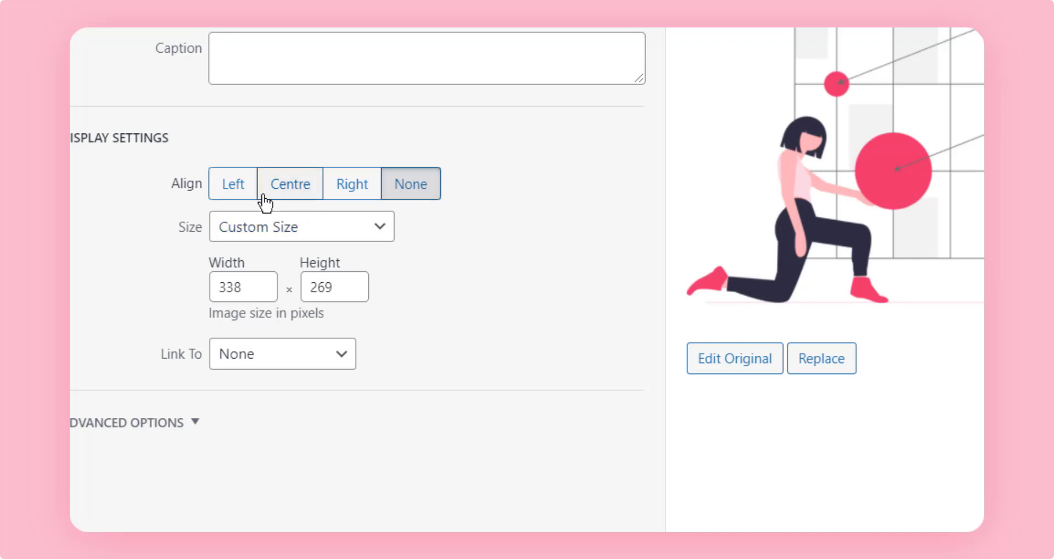
click(285, 355)
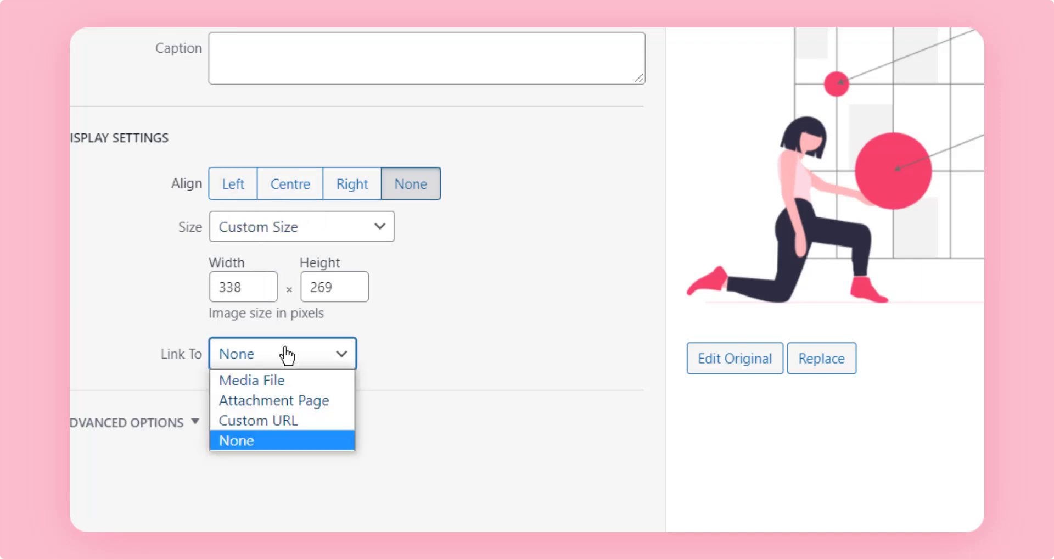
click(266, 440)
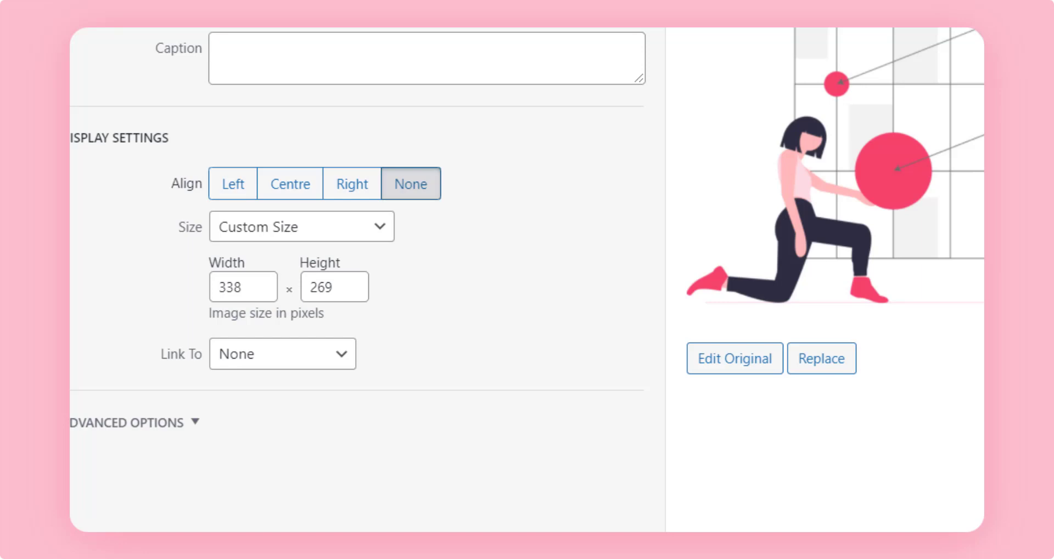